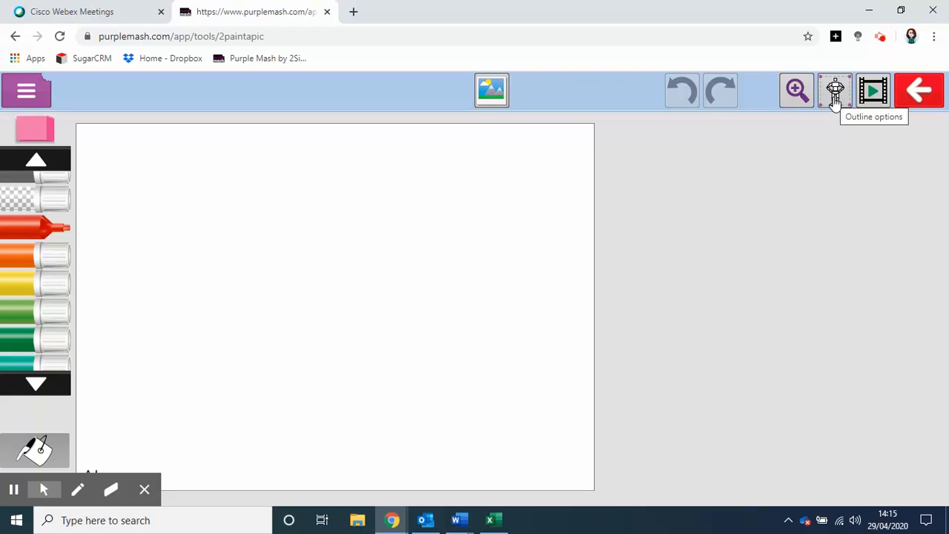
Add the face outline to the blank canvas and try different head directions using its nose point.
click(836, 93)
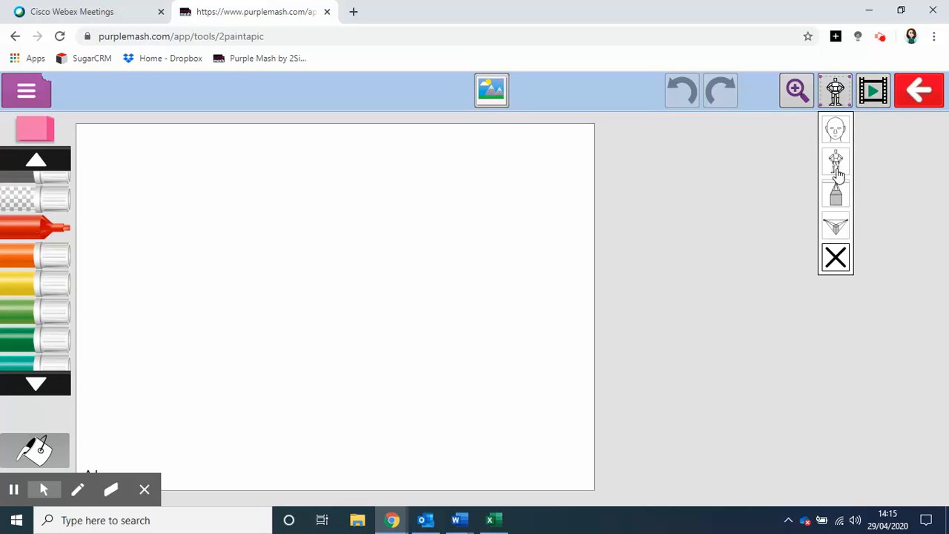
click(835, 131)
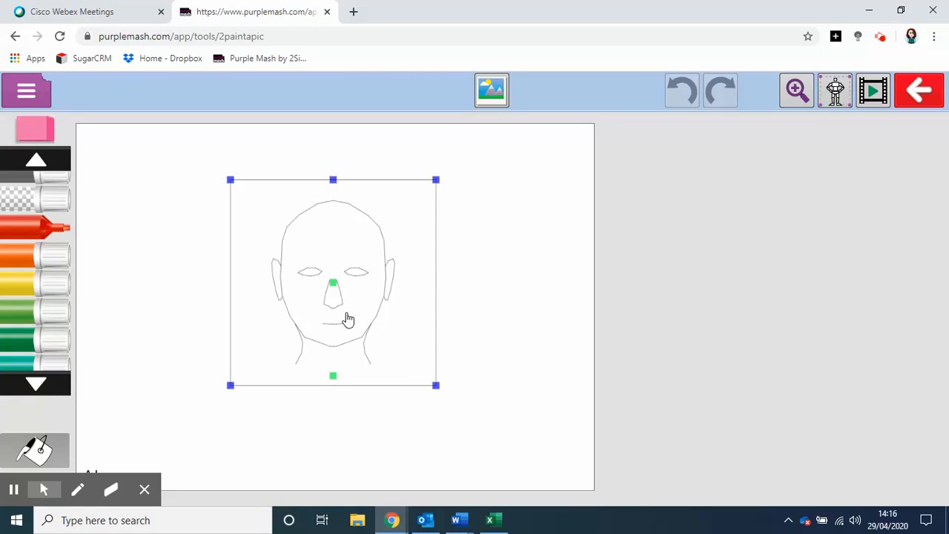
mouse_move(334, 284)
mouse_down()
mouse_move(332, 250)
mouse_move(337, 314)
mouse_move(314, 275)
mouse_move(346, 284)
mouse_up()
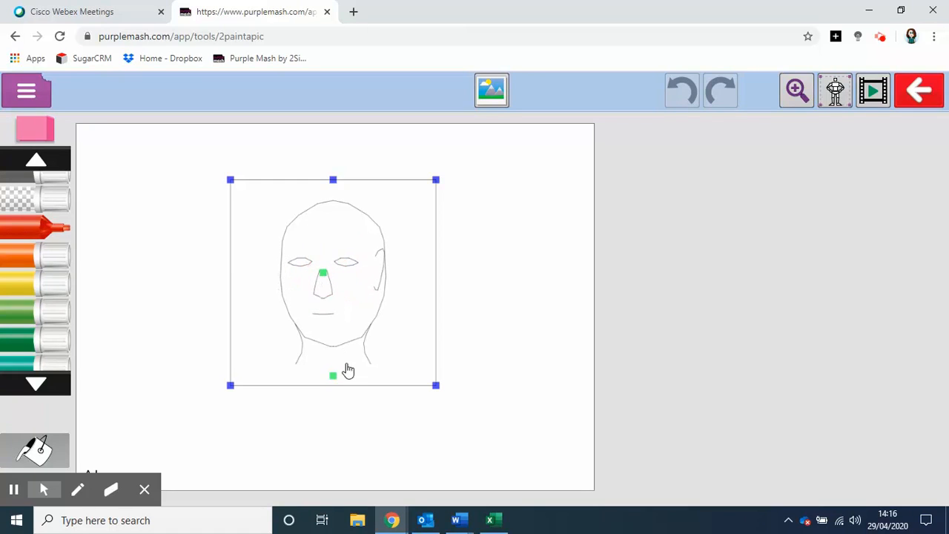
mouse_move(335, 382)
mouse_down()
mouse_move(351, 403)
mouse_move(379, 393)
mouse_move(345, 401)
mouse_move(319, 388)
mouse_move(331, 392)
mouse_up()
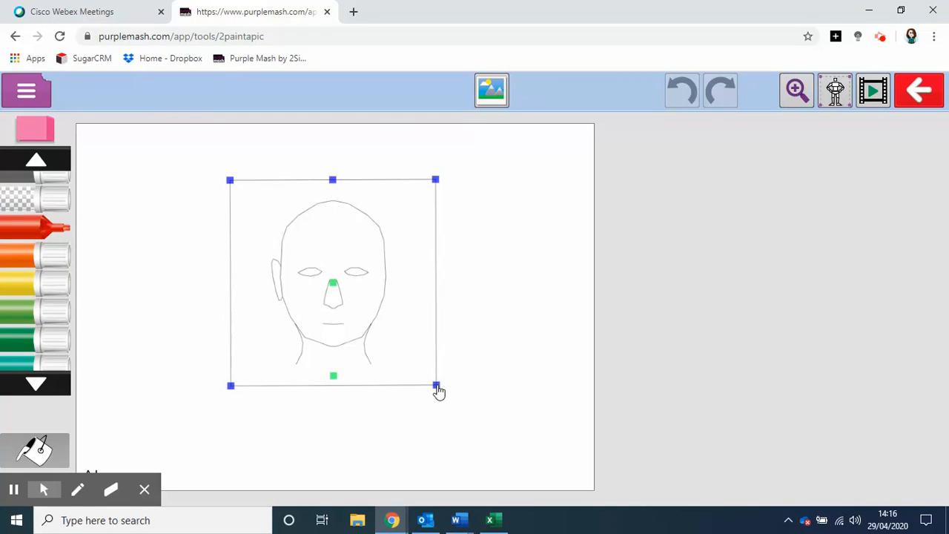
Enlarge the face outline and turn the head to face forward, undoing the stray paint mark.
drag(437, 387, 487, 416)
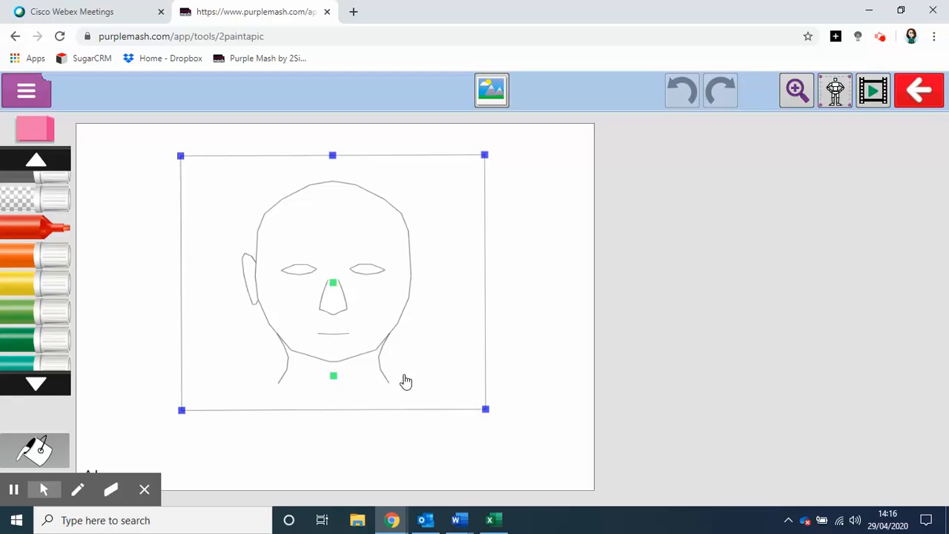
mouse_move(335, 289)
mouse_down()
mouse_move(347, 293)
mouse_move(332, 288)
mouse_up()
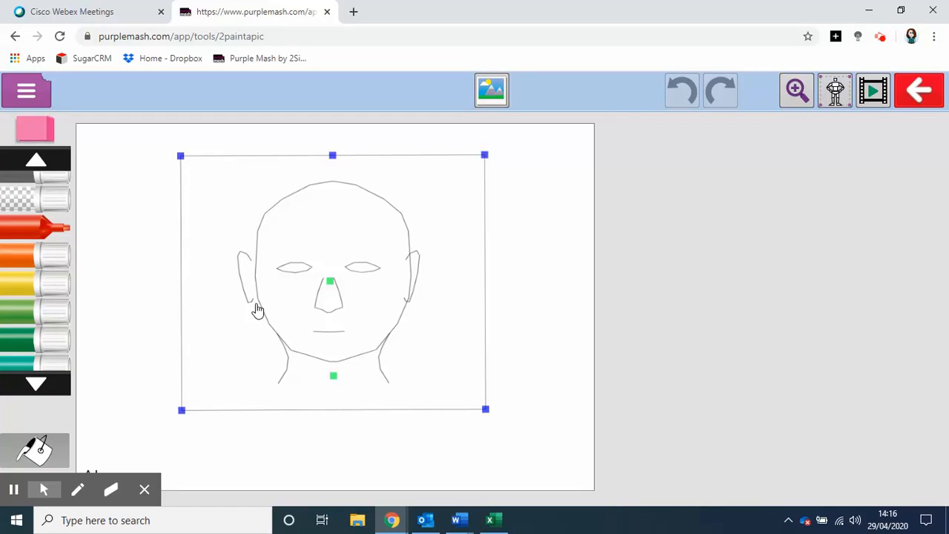
click(680, 89)
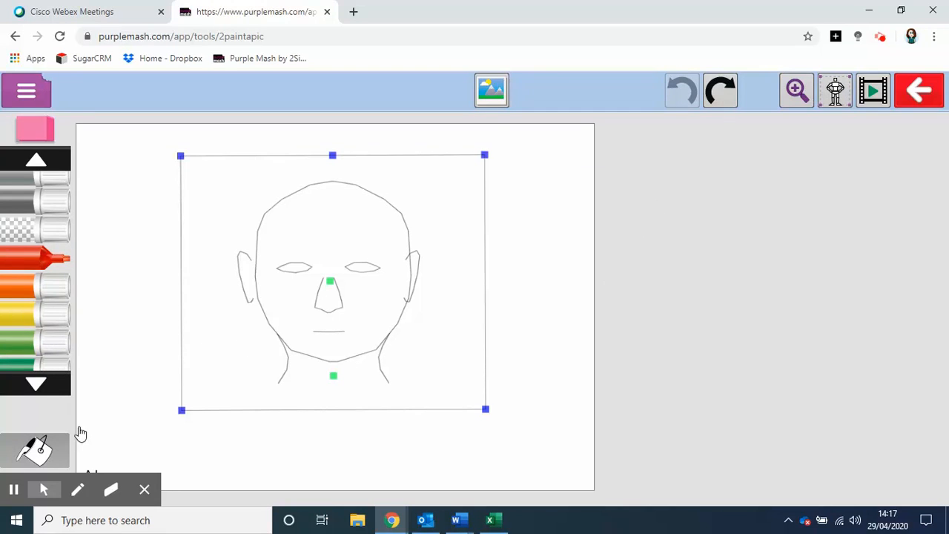
Paint around the ears and head outline with the peach marker and fill the enclosed face with the same colour.
click(42, 393)
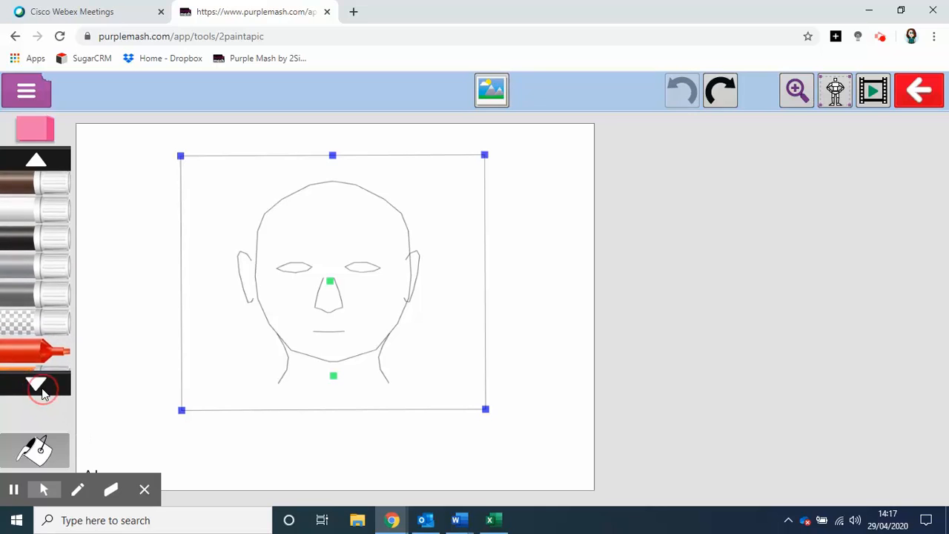
click(42, 393)
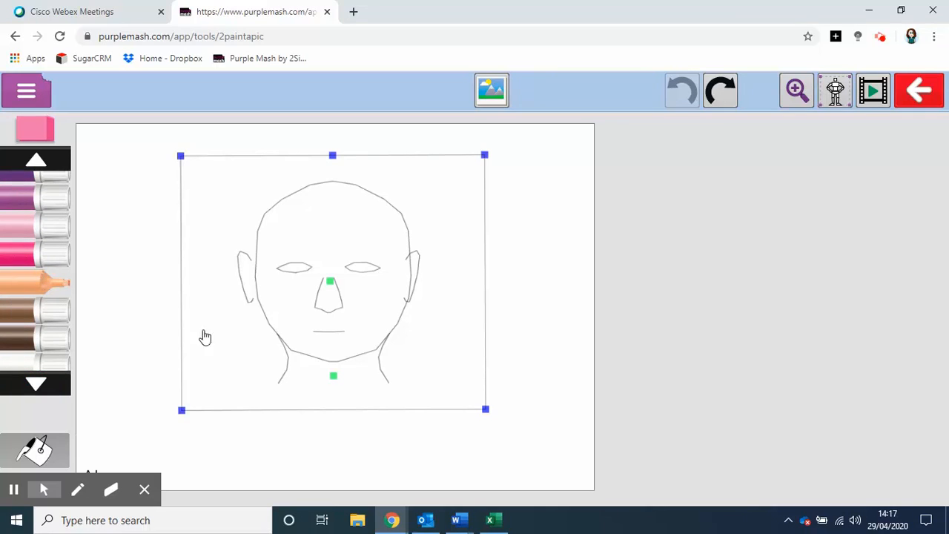
mouse_move(258, 270)
mouse_down()
mouse_move(246, 257)
mouse_move(242, 275)
mouse_move(256, 298)
mouse_up()
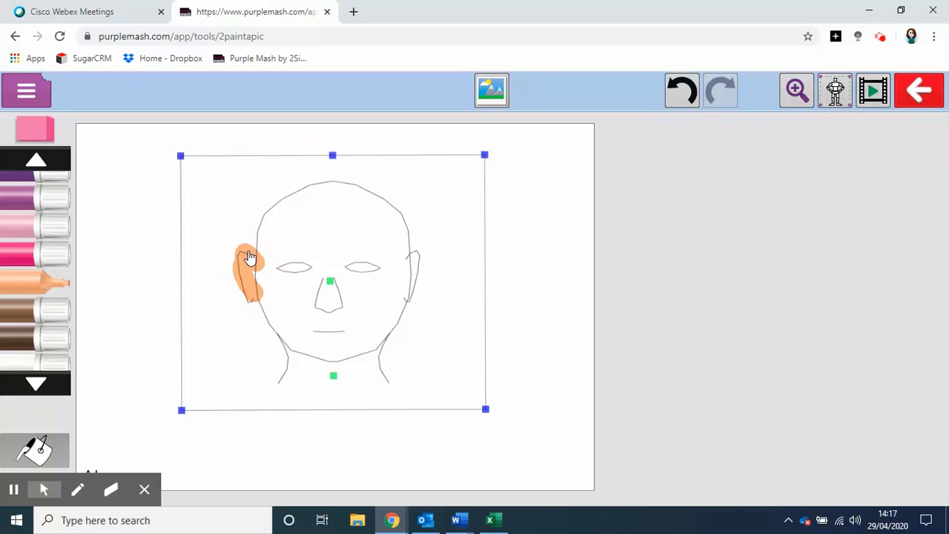
mouse_move(248, 258)
mouse_down()
mouse_move(259, 247)
mouse_move(257, 214)
mouse_move(318, 186)
mouse_move(397, 224)
mouse_move(414, 252)
mouse_move(395, 338)
mouse_move(375, 347)
mouse_move(305, 347)
mouse_move(249, 293)
mouse_up()
mouse_move(34, 460)
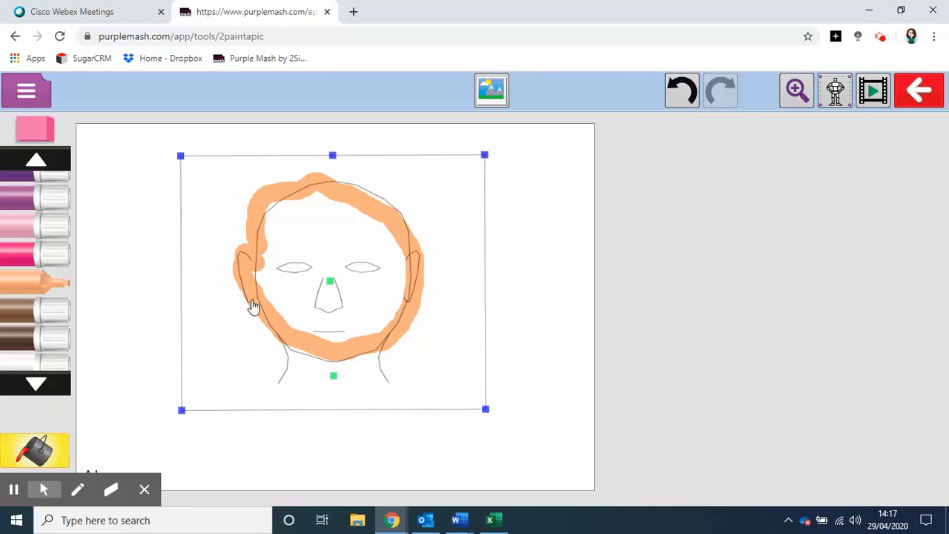
click(281, 301)
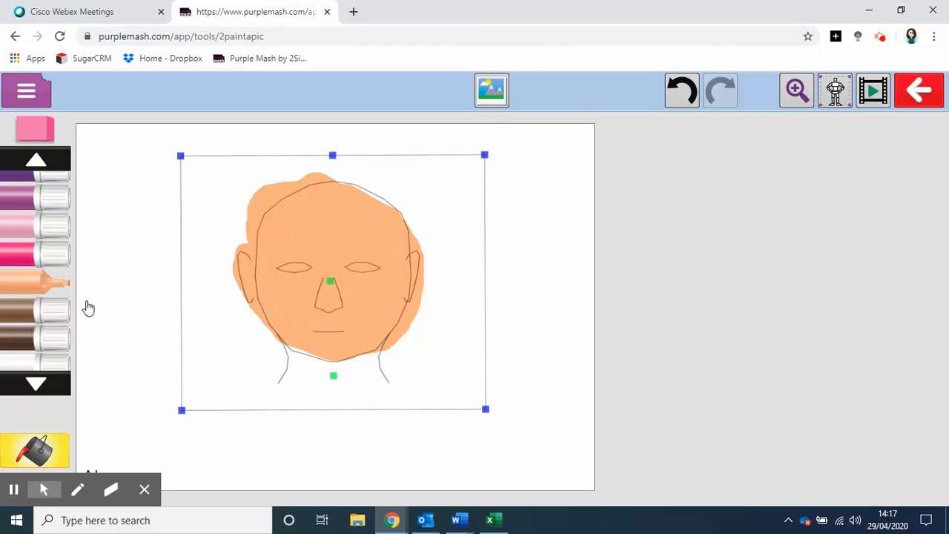
Paint over both eyes of the face with the purple marker.
click(59, 200)
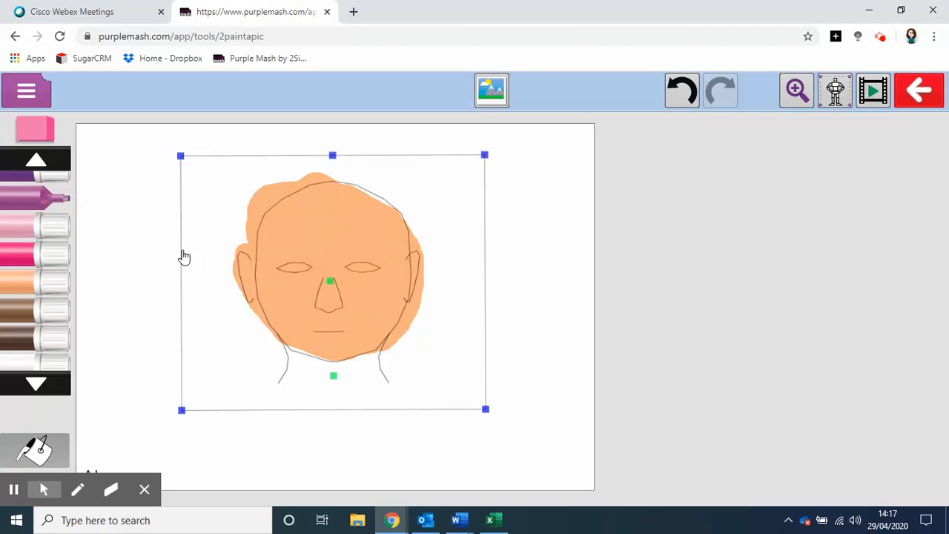
click(282, 273)
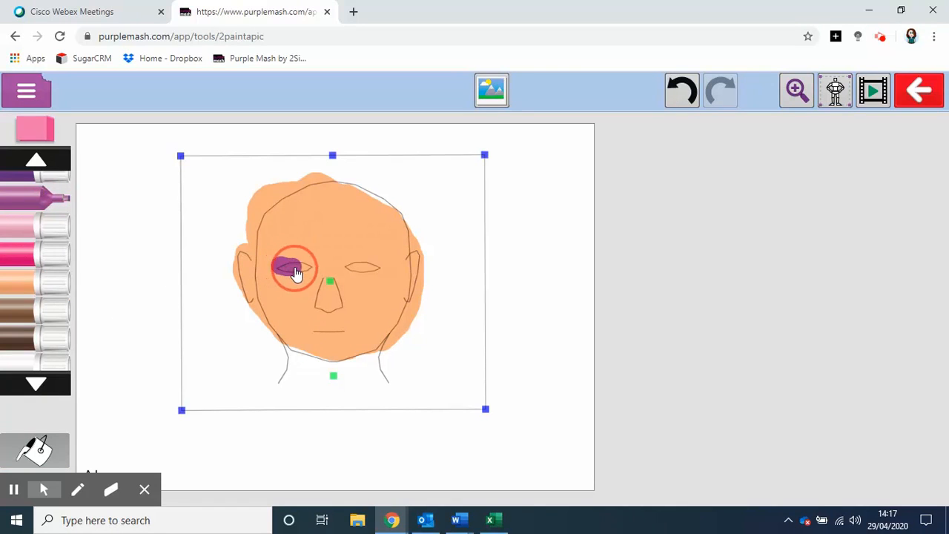
click(358, 273)
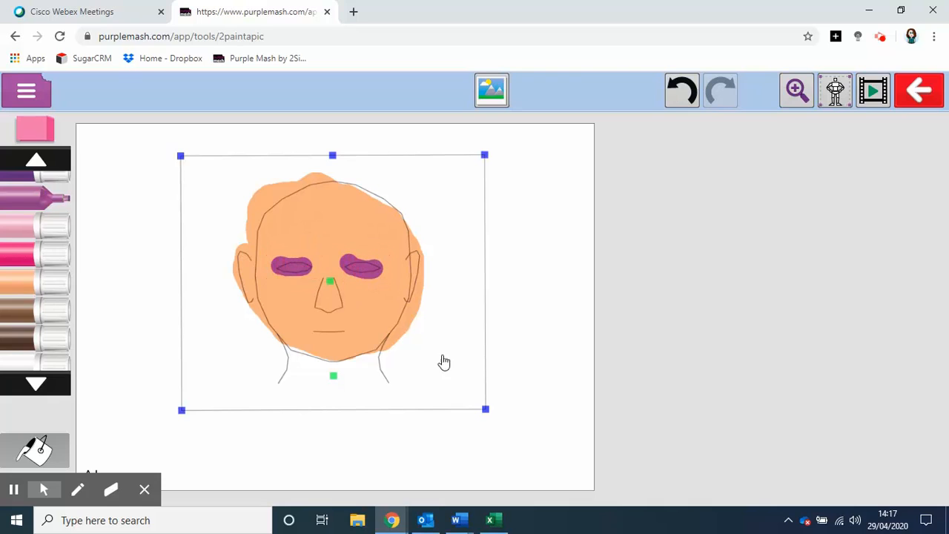
Inspect the painted face and eyes up close and return to the full picture.
click(796, 89)
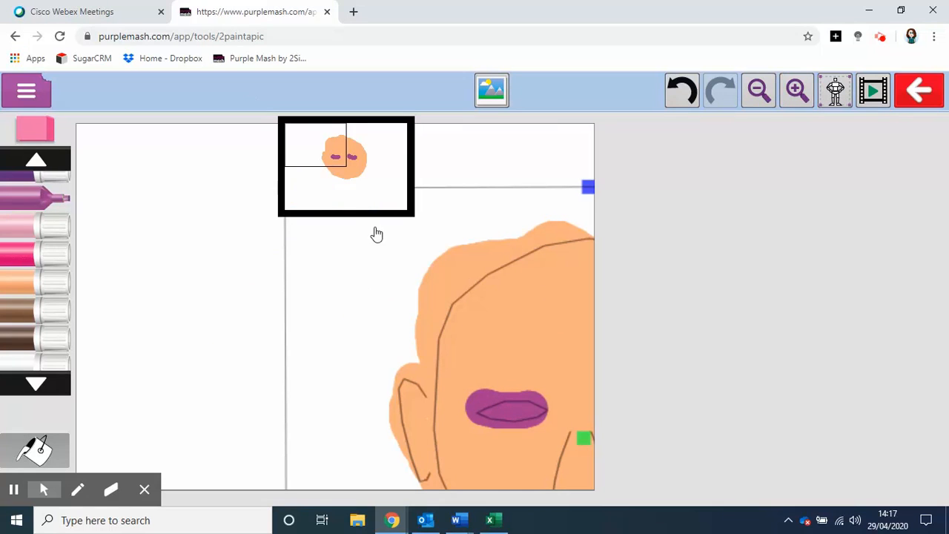
drag(318, 148, 342, 165)
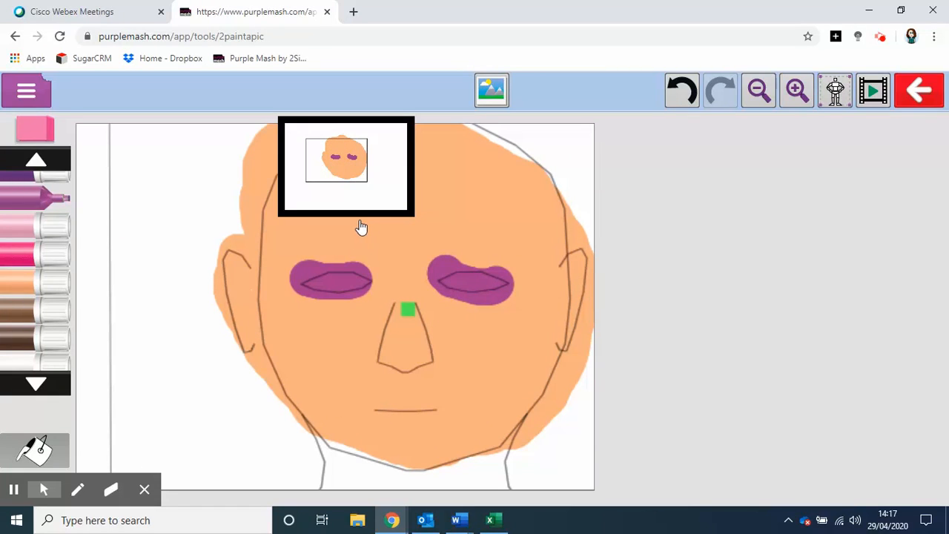
click(758, 90)
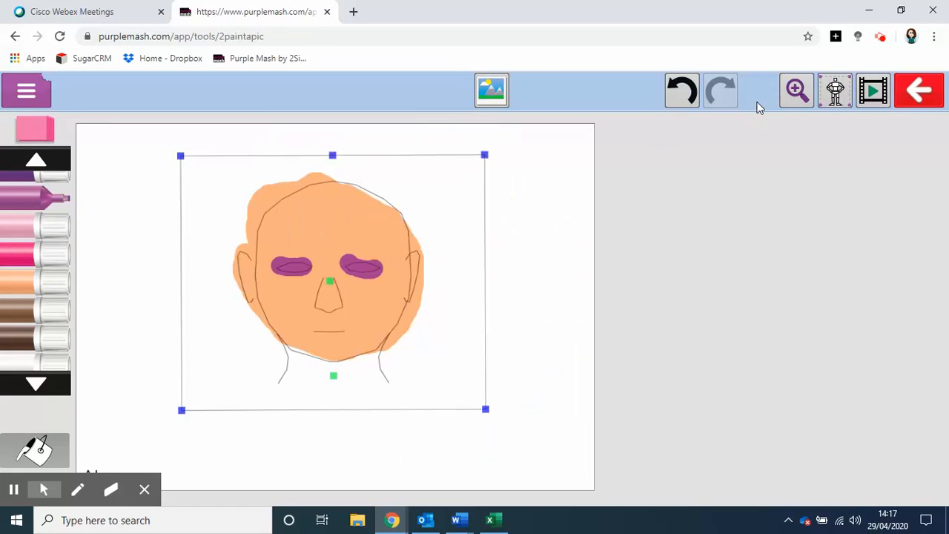
Remove the face outline from the painting and start a new picture of the Simple type.
click(831, 92)
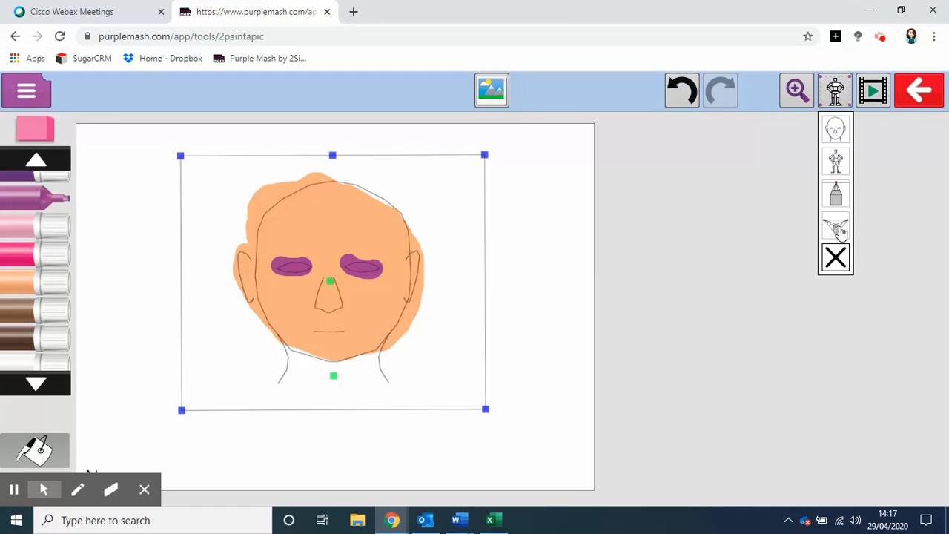
click(840, 258)
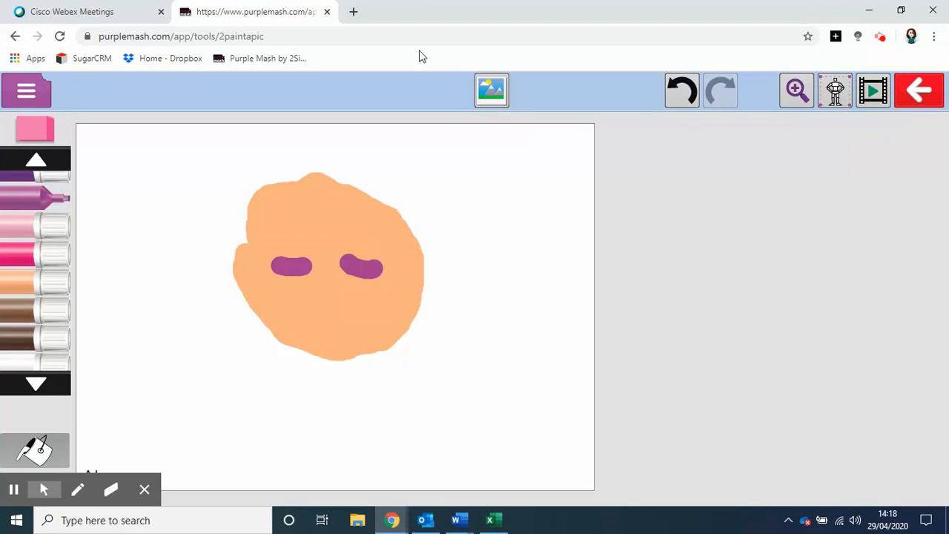
click(33, 93)
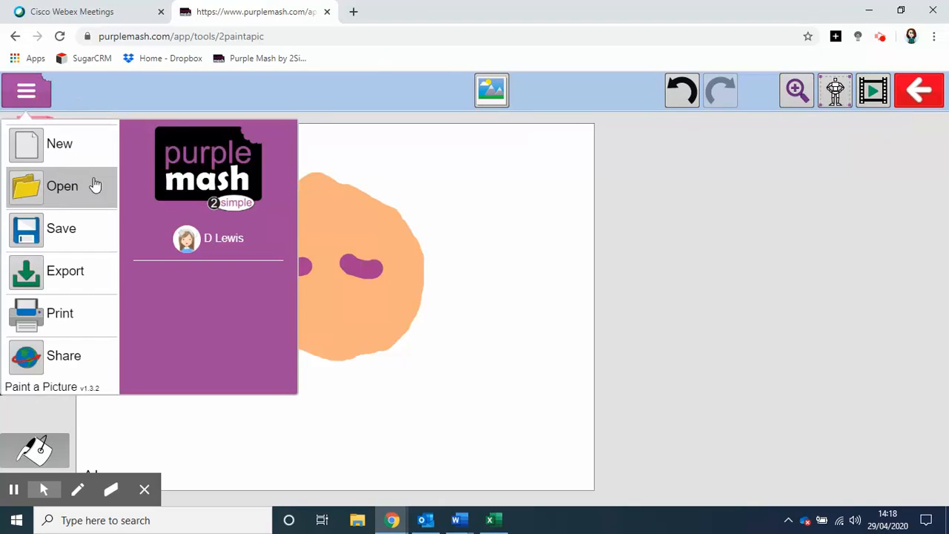
click(71, 149)
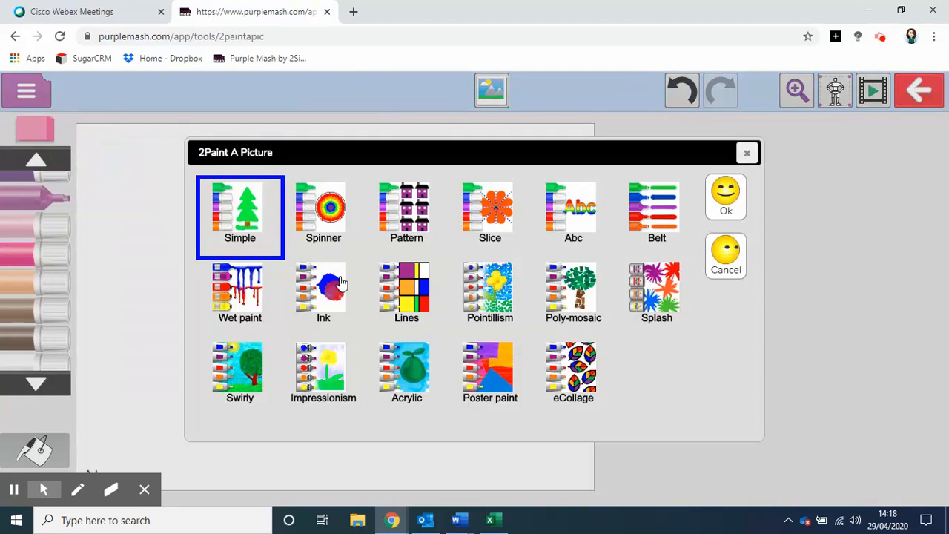
click(725, 205)
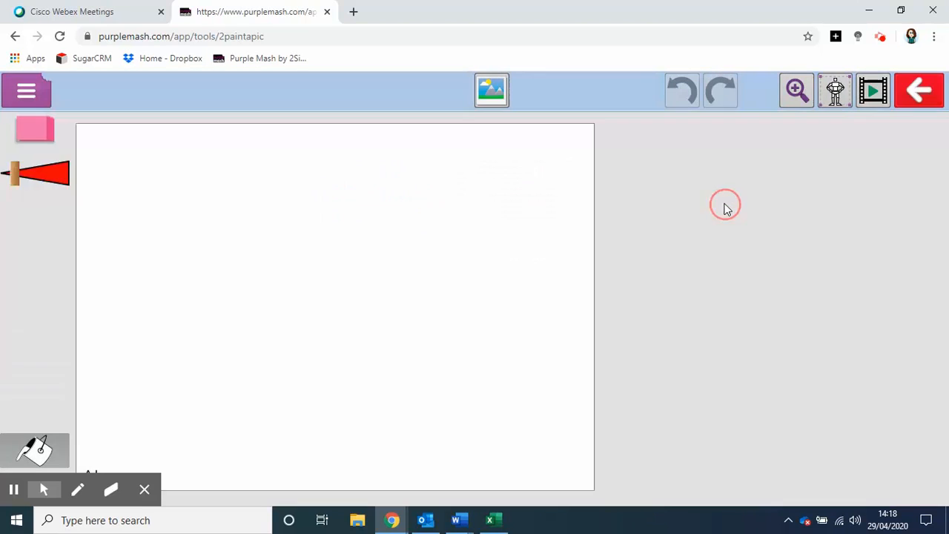
Add the full-body outline and pose both arms with raised elbows and hands away from the hips.
click(836, 93)
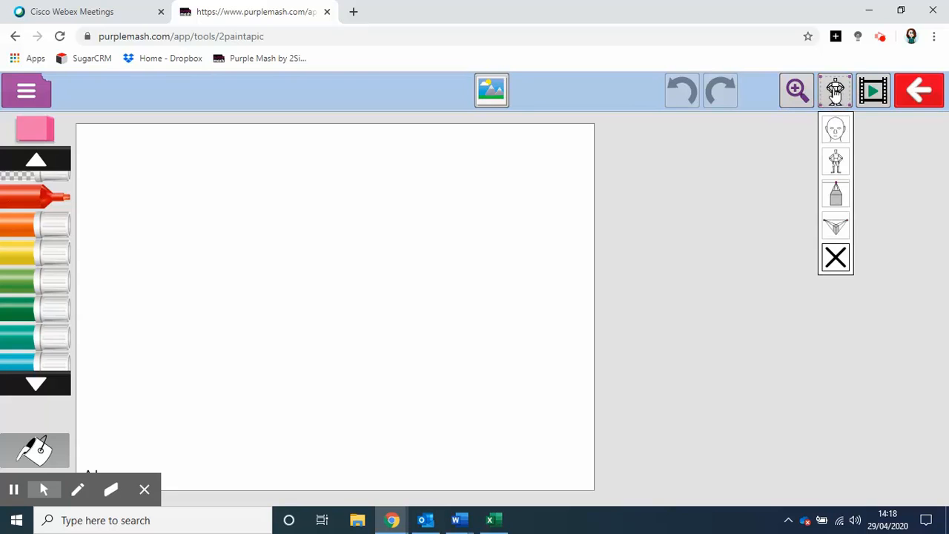
click(839, 163)
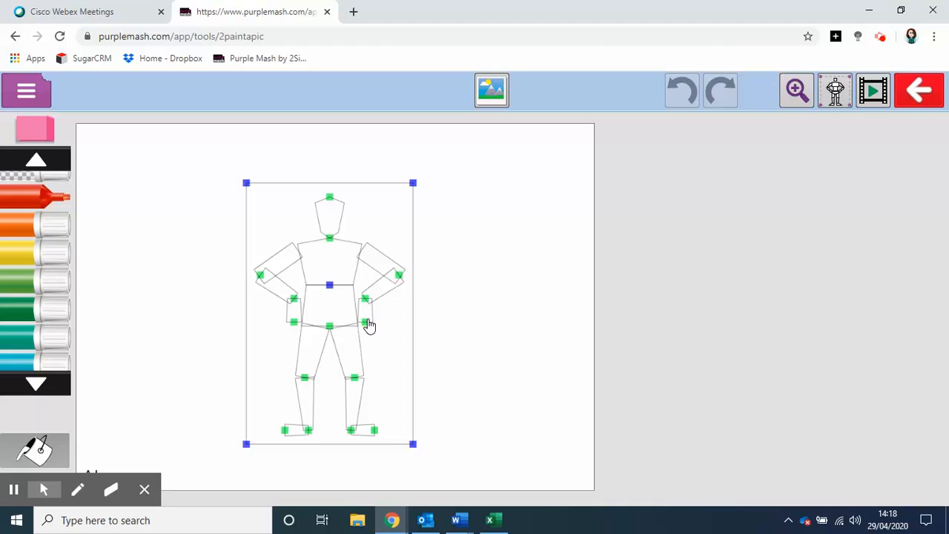
drag(367, 325, 403, 315)
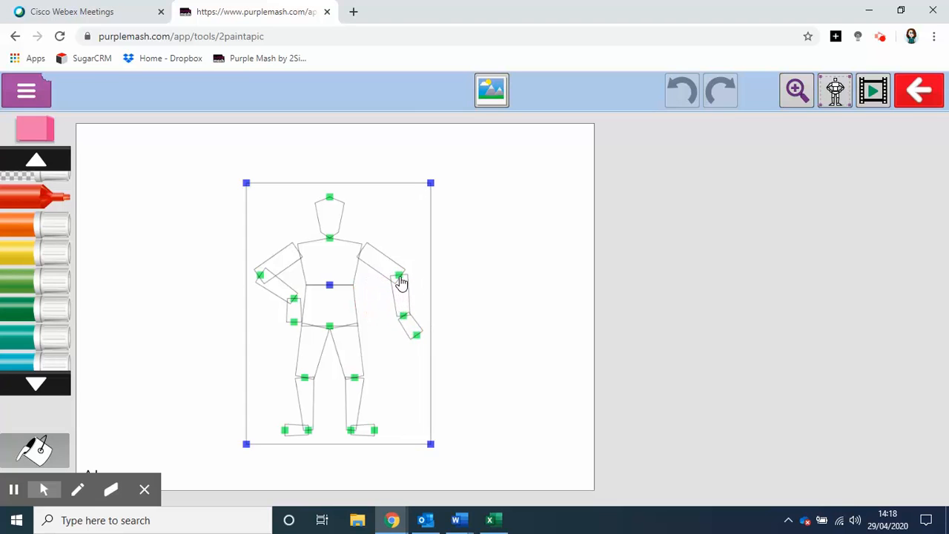
drag(401, 283, 409, 255)
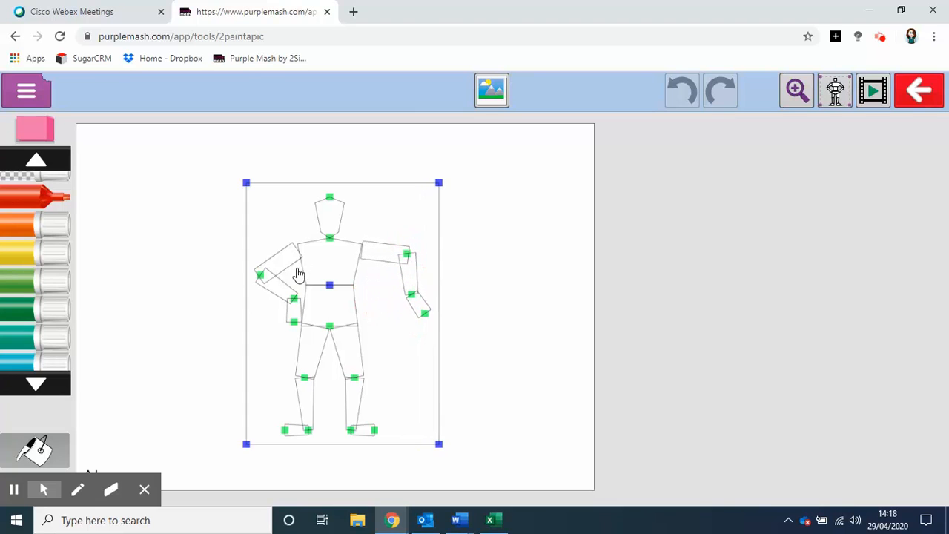
drag(259, 275, 253, 314)
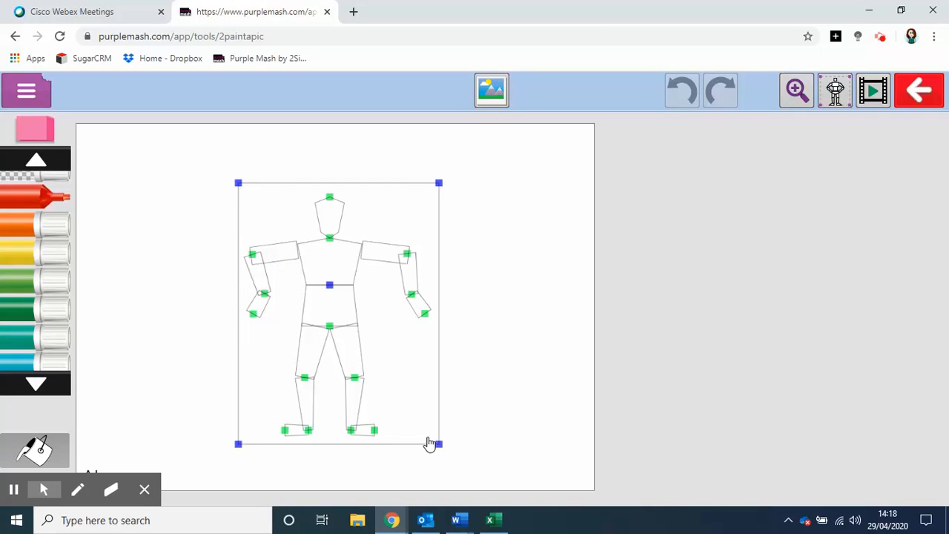
Resize the body outline by its corners and shift the figure's hip joint slightly.
drag(438, 446, 449, 401)
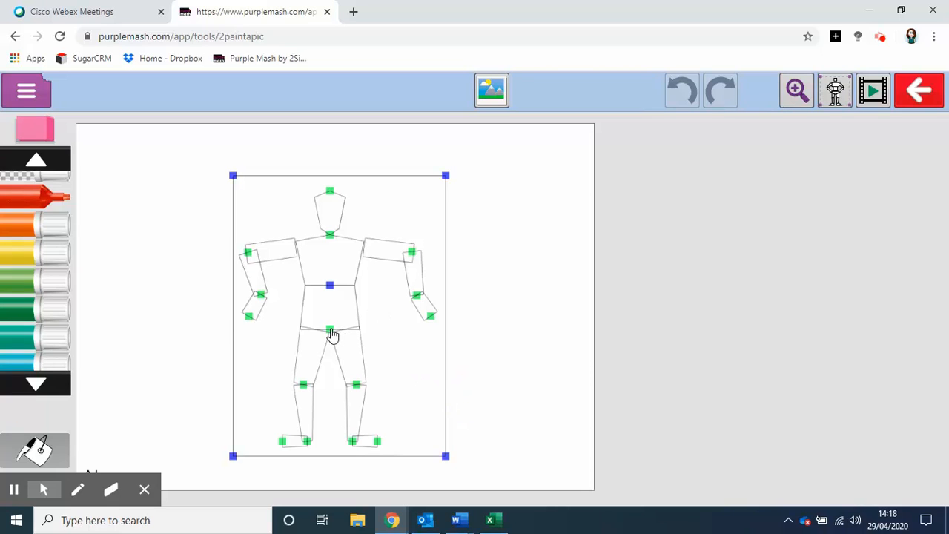
mouse_move(332, 335)
mouse_down()
mouse_move(361, 371)
mouse_move(303, 345)
mouse_move(335, 344)
mouse_move(329, 337)
mouse_up()
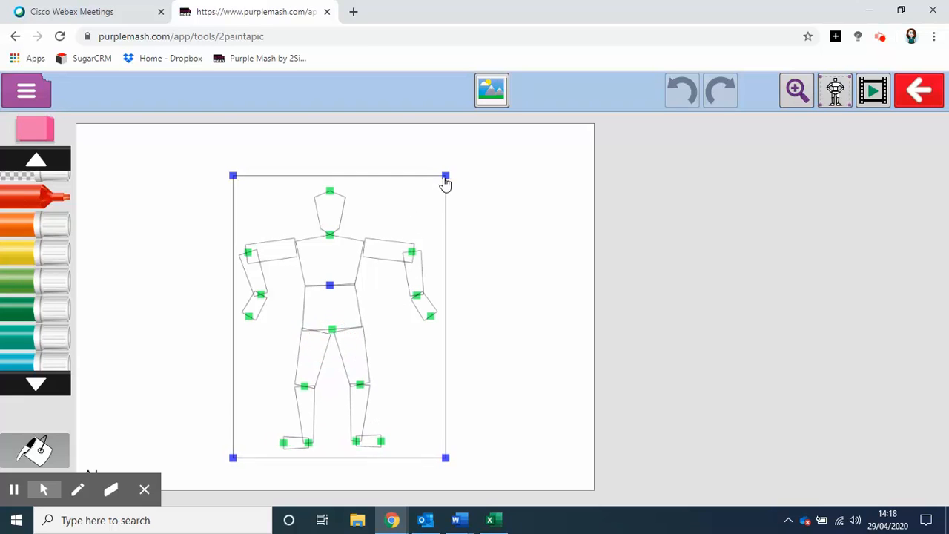
drag(445, 178, 364, 198)
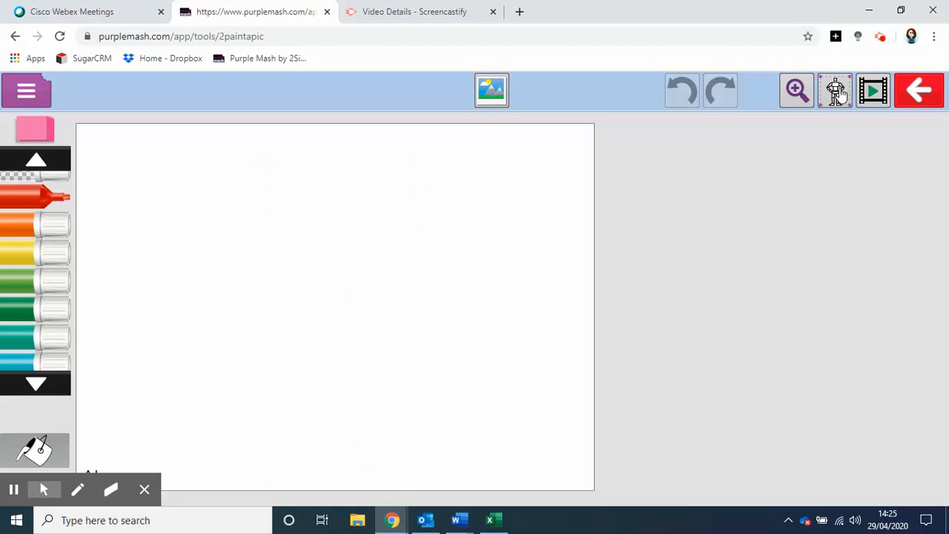
Add the one-point perspective box outline and move its vanishing point toward the upper right of the canvas.
click(836, 92)
click(836, 194)
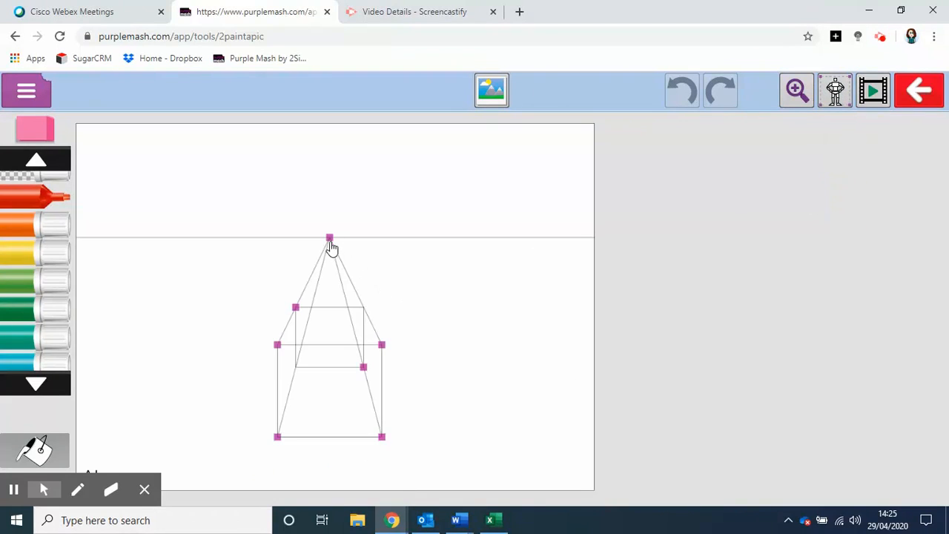
drag(330, 241, 463, 198)
drag(471, 191, 485, 219)
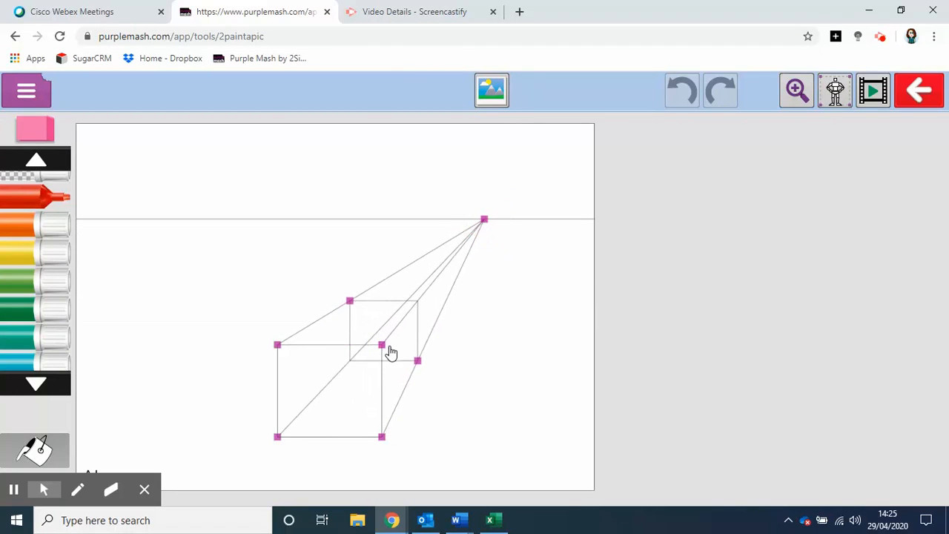
Enlarge the front face of the perspective box by stretching it taller and wider, with its top above the horizon line.
drag(384, 349, 387, 247)
drag(278, 248, 152, 163)
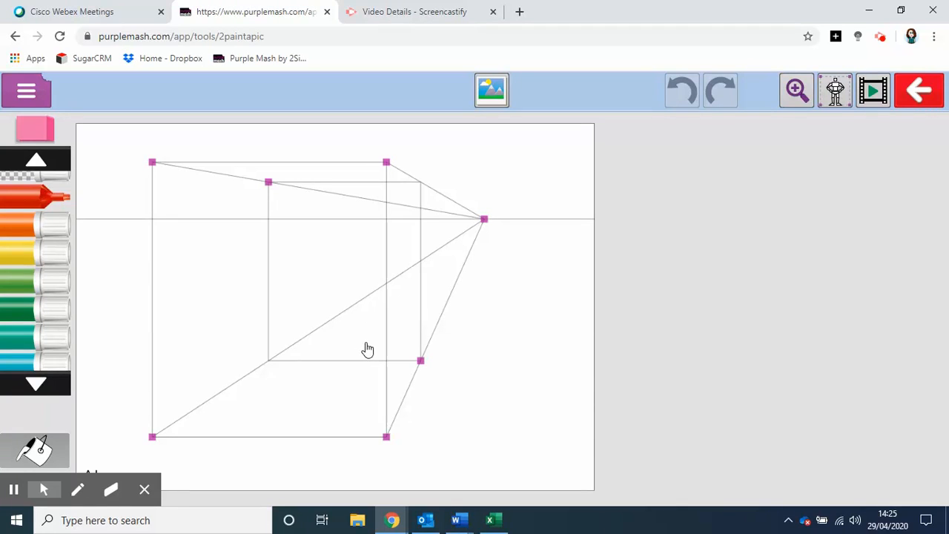
Switch to the two-point perspective outline and raise the top of its near vertical edge above the horizon line.
click(838, 98)
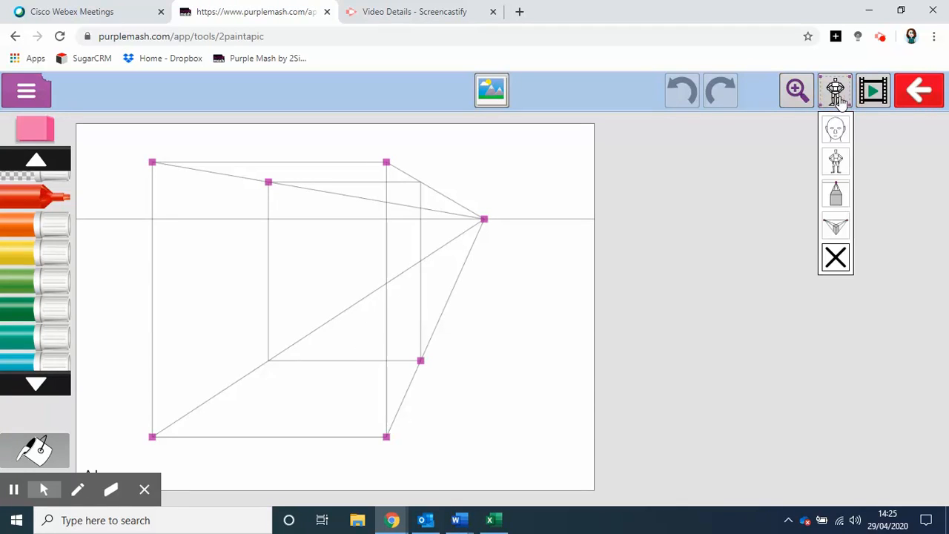
click(836, 228)
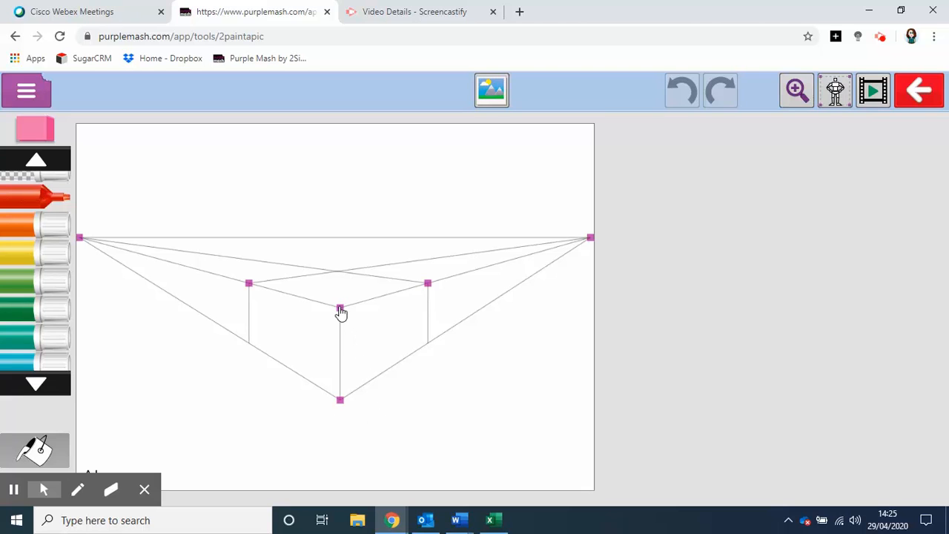
drag(340, 309, 329, 204)
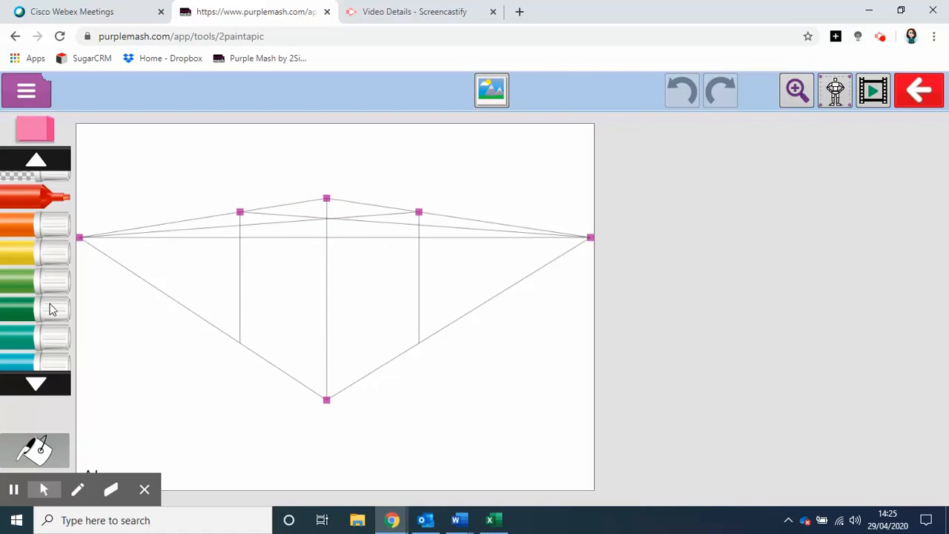
Paint seven orange tree trunks between the perspective guides, making them shorter towards both vanishing points.
click(52, 216)
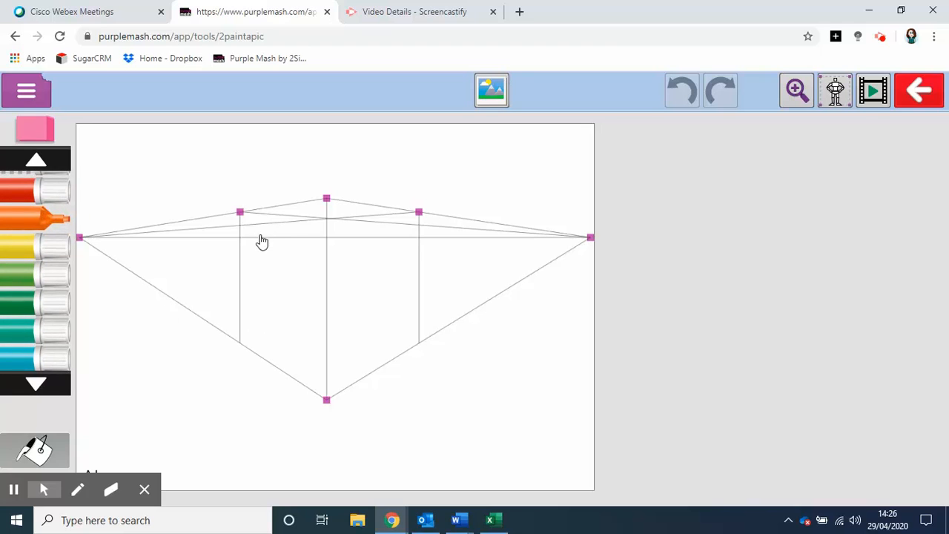
drag(241, 253, 243, 336)
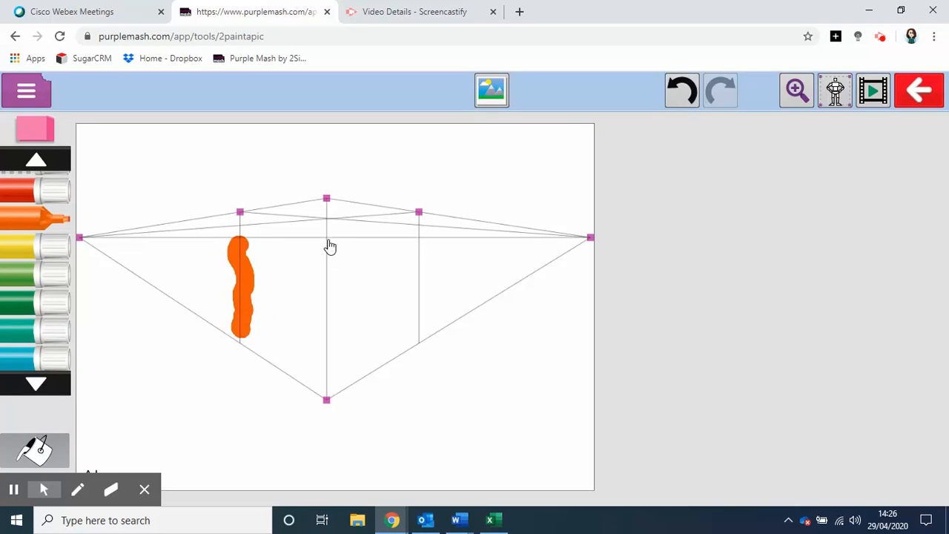
mouse_move(328, 254)
mouse_down()
mouse_move(326, 386)
mouse_move(343, 368)
mouse_up()
drag(418, 248, 419, 338)
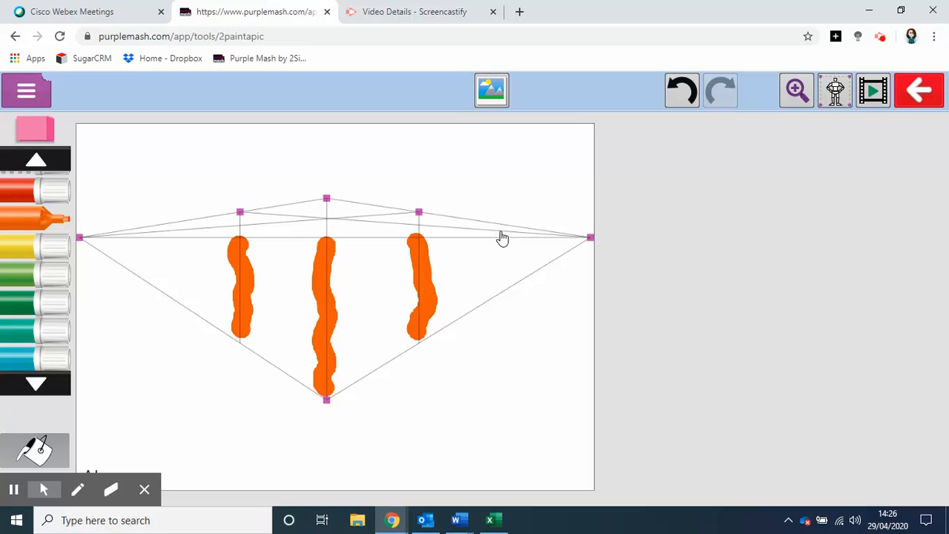
drag(498, 227, 501, 285)
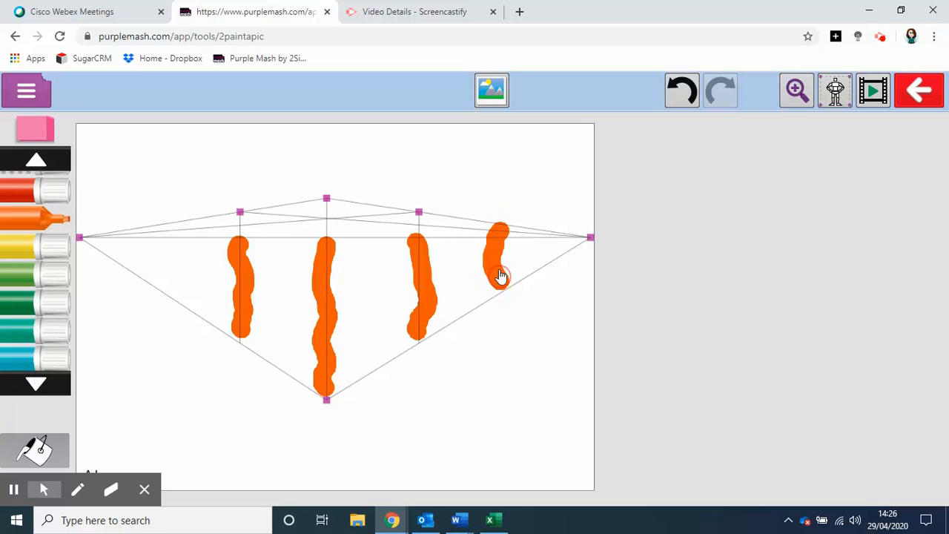
click(548, 238)
drag(549, 245, 547, 261)
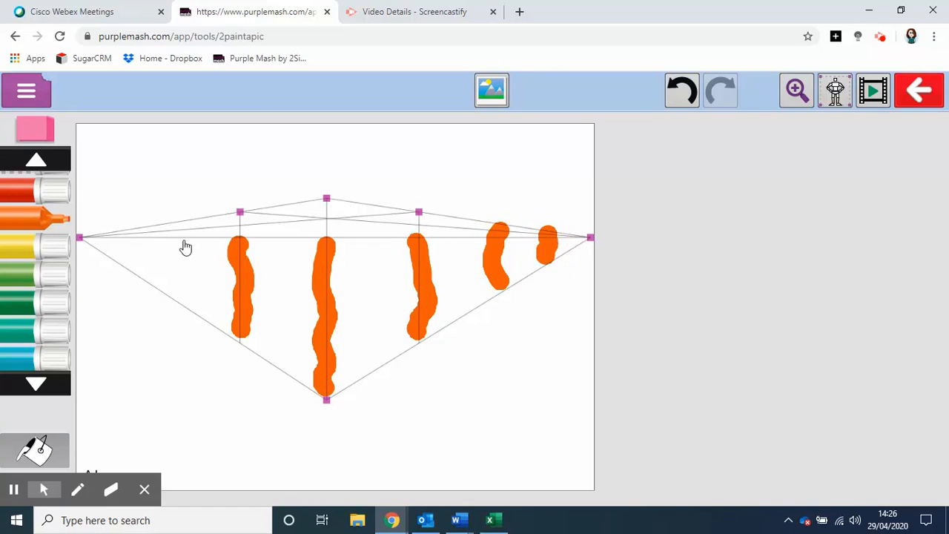
drag(182, 237, 178, 288)
drag(121, 230, 116, 255)
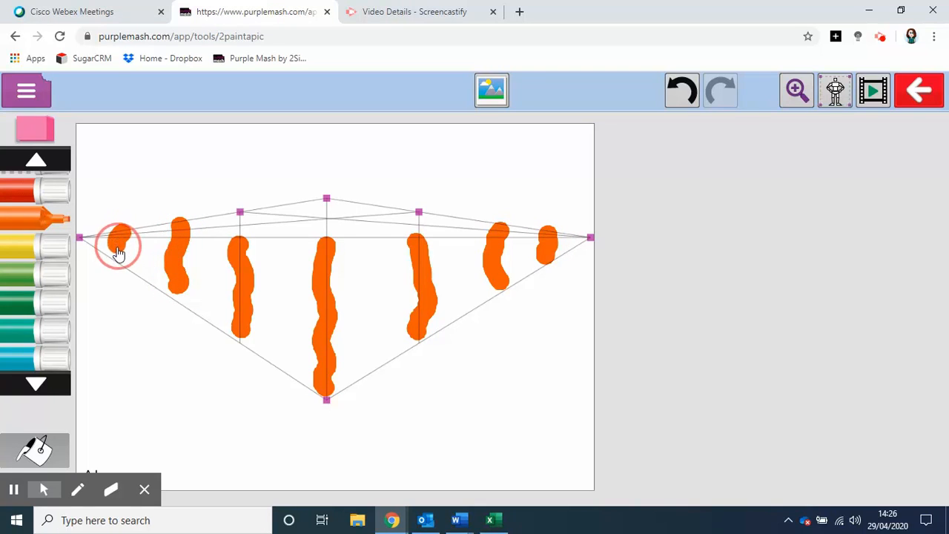
Paint green treetops on all seven orange trunks, making them smaller towards both vanishing points.
click(58, 283)
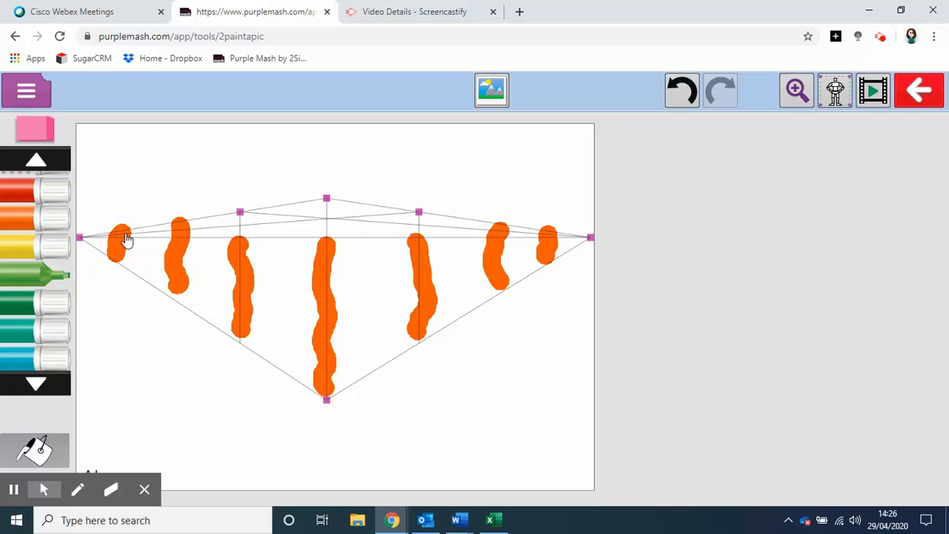
click(123, 234)
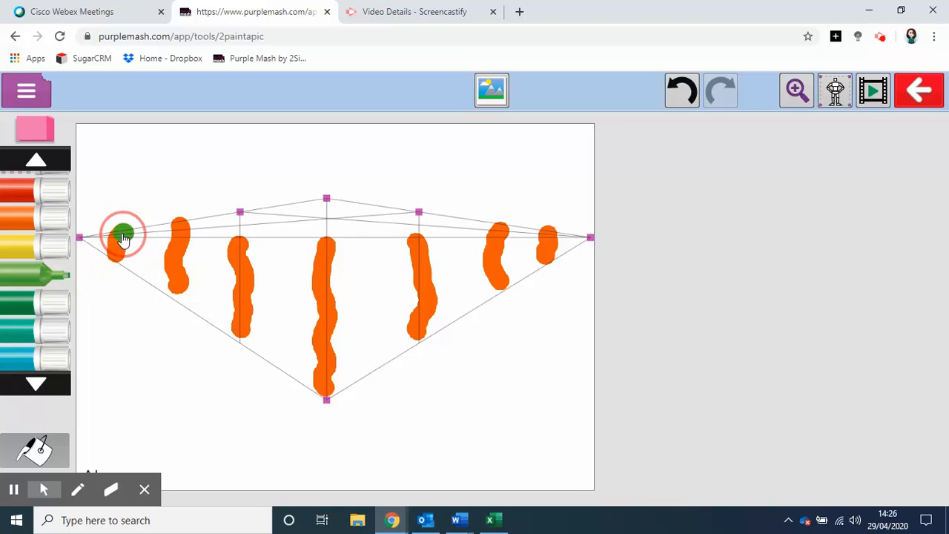
click(175, 226)
mouse_move(173, 228)
mouse_down()
mouse_move(243, 218)
mouse_move(247, 231)
mouse_move(256, 210)
mouse_up()
click(228, 238)
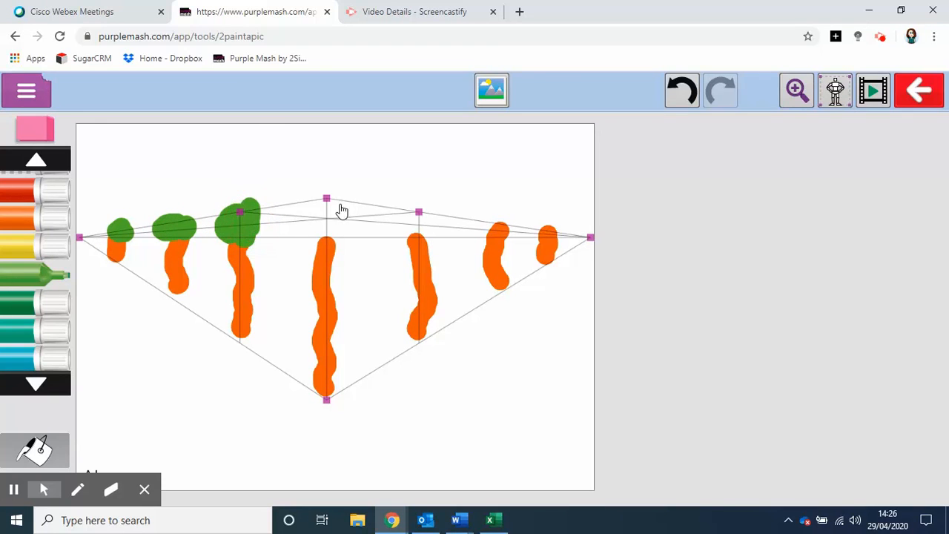
mouse_move(327, 200)
mouse_down()
mouse_move(313, 236)
mouse_move(343, 241)
mouse_move(324, 212)
mouse_move(330, 218)
mouse_up()
mouse_move(420, 224)
mouse_down()
mouse_move(416, 235)
mouse_move(418, 221)
mouse_move(426, 236)
mouse_move(397, 226)
mouse_up()
mouse_move(491, 236)
mouse_down()
mouse_move(492, 221)
mouse_move(502, 229)
mouse_move(495, 239)
mouse_move(543, 233)
mouse_move(552, 221)
mouse_move(550, 236)
mouse_up()
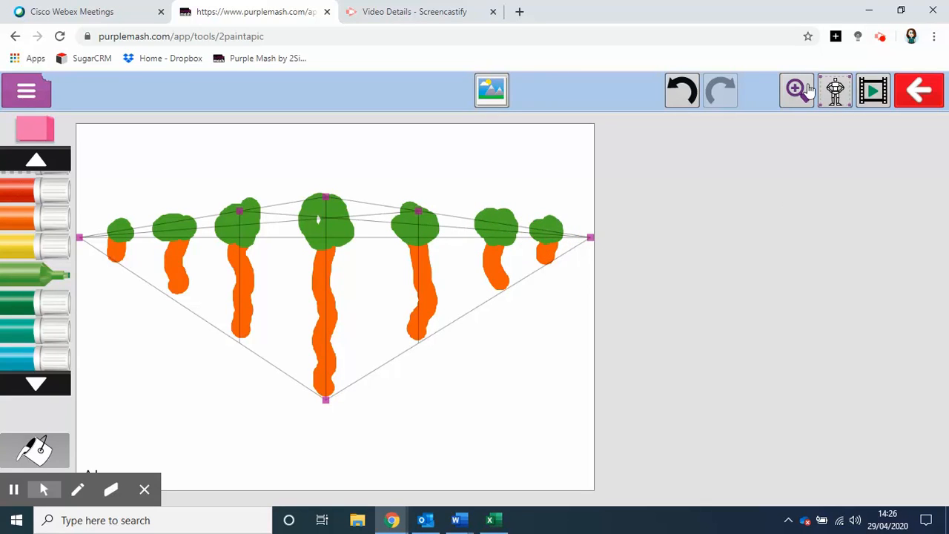
Remove the two-point perspective outline from the painted row of trees.
click(836, 91)
click(836, 259)
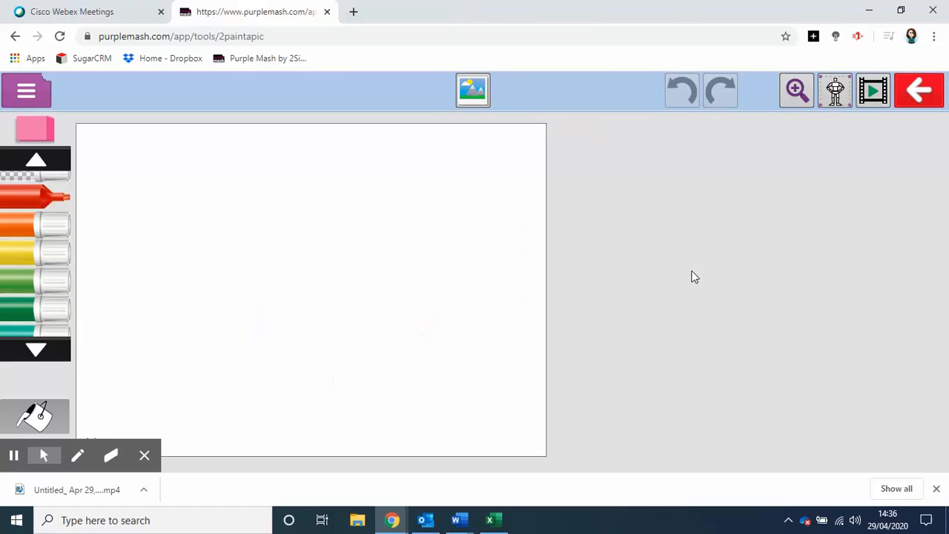
Start a new picture in the Swirly painting style.
click(836, 90)
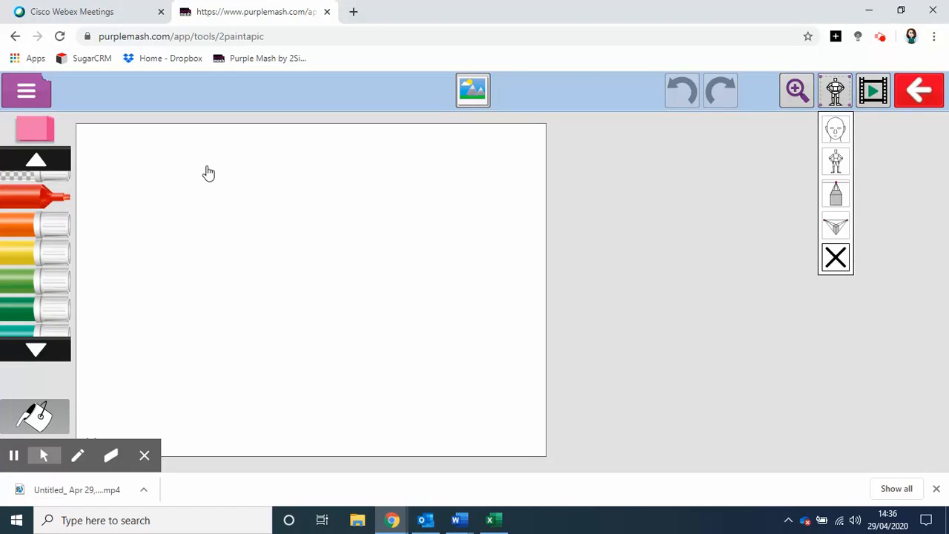
click(24, 94)
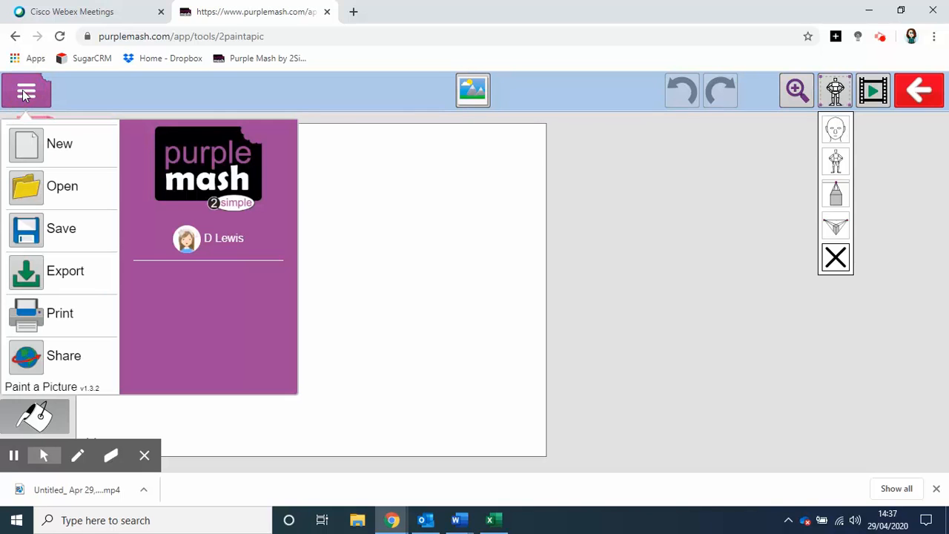
click(53, 141)
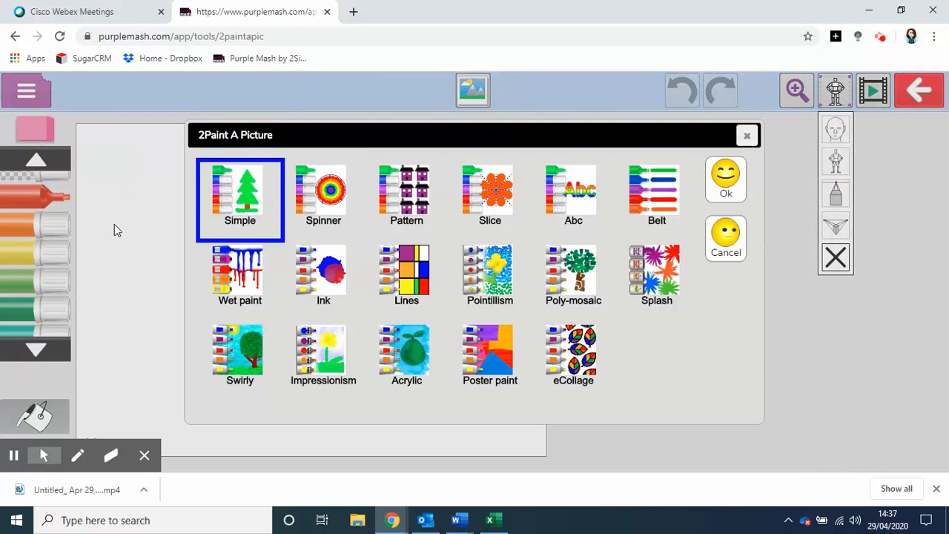
click(247, 345)
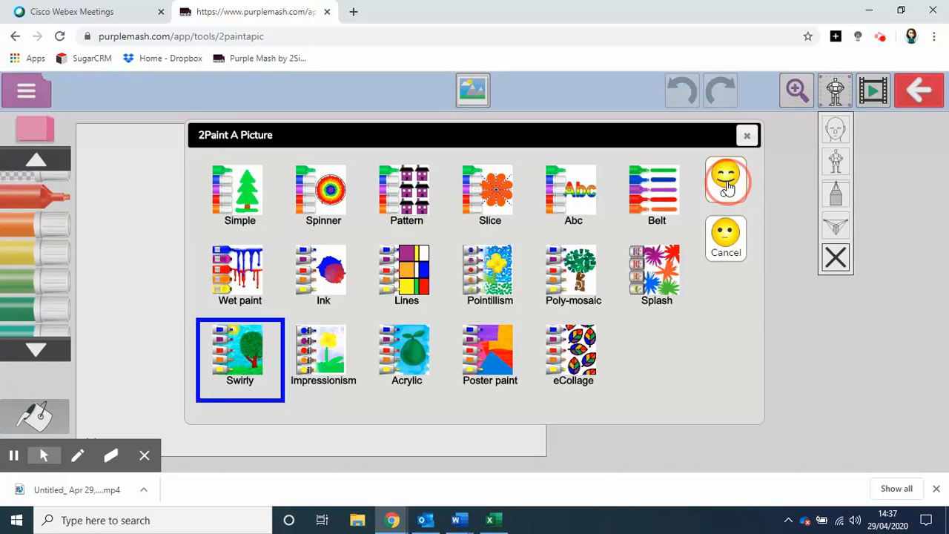
click(725, 181)
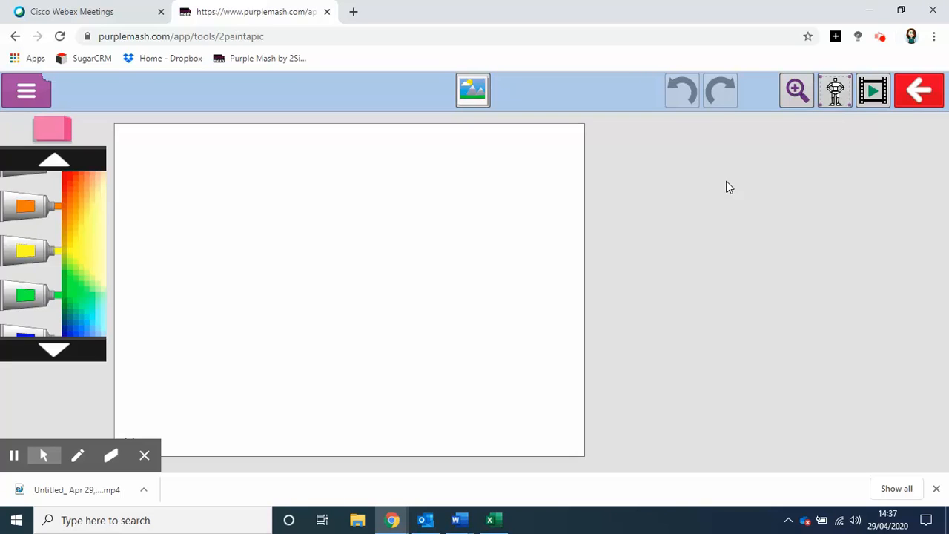
Add the full-body outline and move it to the upper right of the canvas.
click(837, 92)
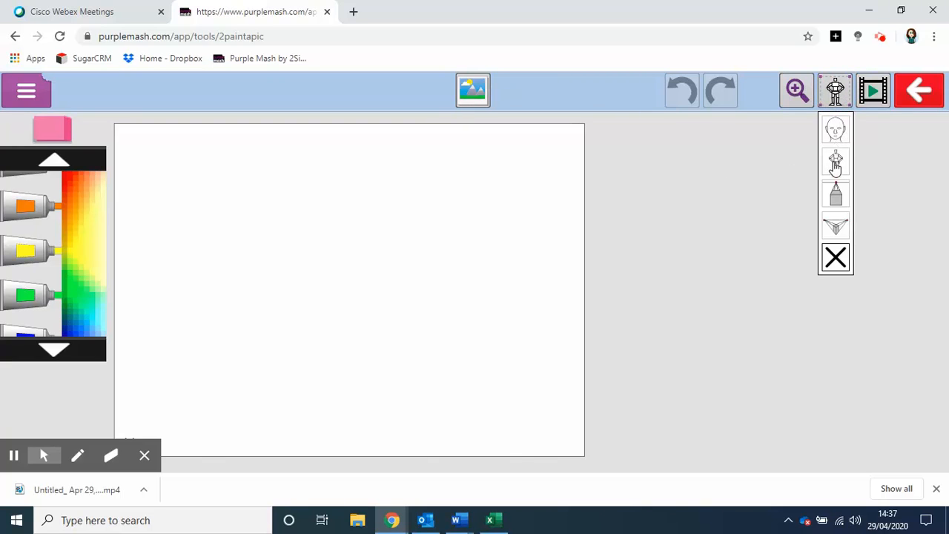
click(836, 163)
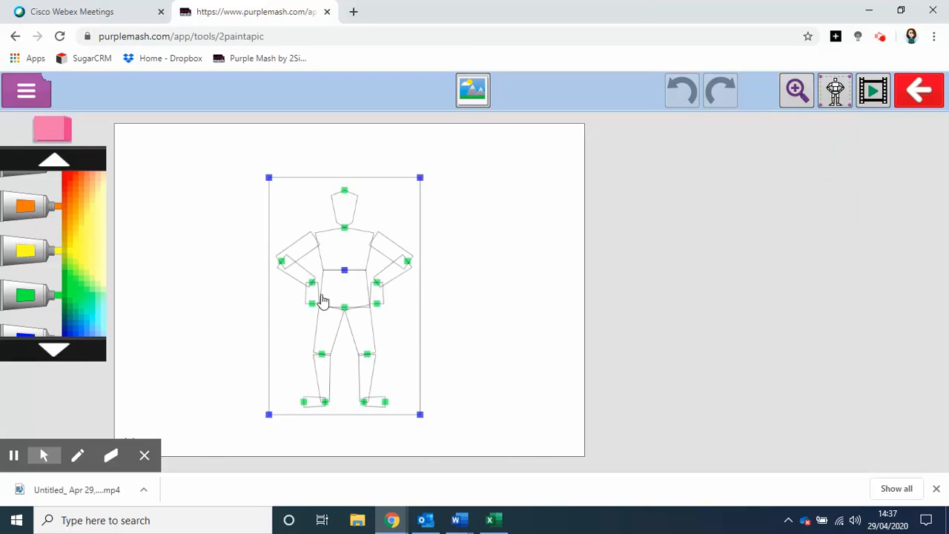
drag(346, 278, 504, 231)
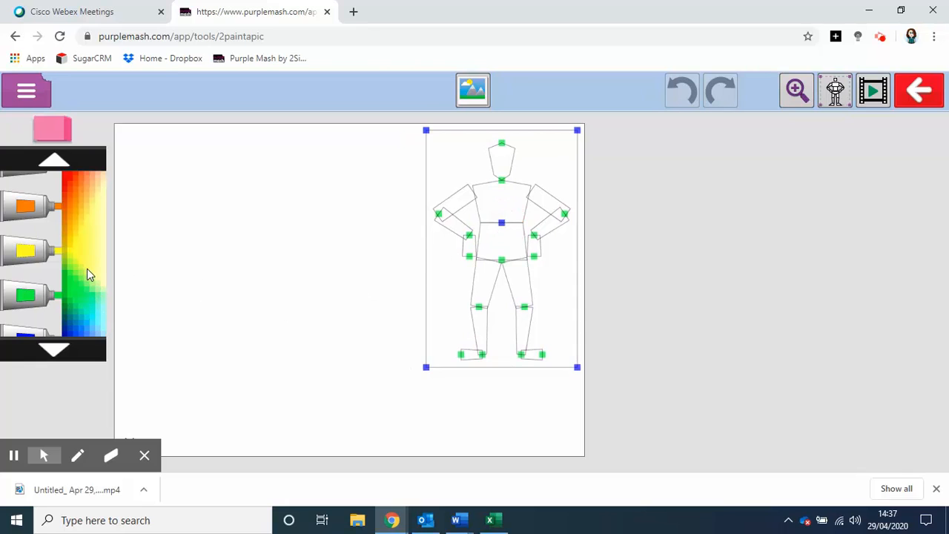
Paint yellow swirls over the figure's chest and move the outline away from the paint to the canvas centre.
mouse_move(87, 269)
mouse_down()
mouse_move(294, 320)
mouse_move(479, 214)
mouse_move(483, 195)
mouse_move(500, 186)
mouse_move(524, 195)
mouse_move(503, 221)
mouse_move(511, 218)
mouse_up()
click(485, 205)
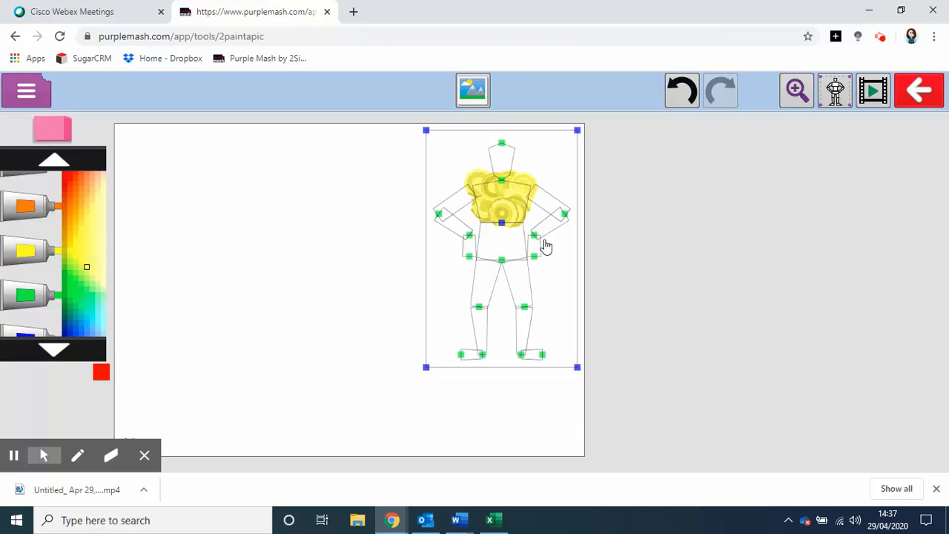
drag(505, 228, 335, 257)
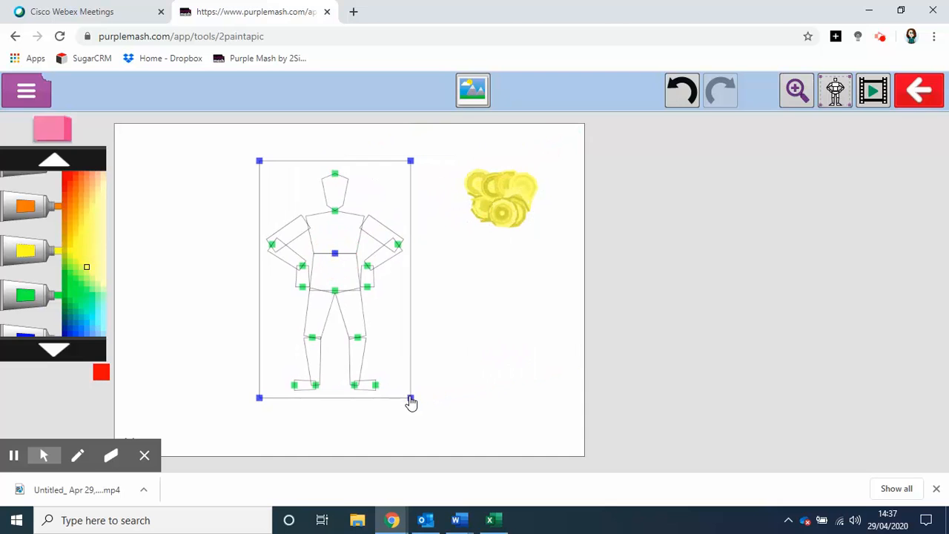
Shrink the body outline and raise one hand to its head, undoing the stray yellow swirls painted beside it.
mouse_move(410, 400)
mouse_down()
mouse_move(288, 281)
mouse_move(360, 282)
mouse_move(393, 254)
mouse_move(393, 267)
mouse_move(369, 276)
mouse_move(388, 274)
mouse_move(388, 250)
mouse_move(402, 246)
mouse_move(386, 264)
mouse_move(407, 252)
mouse_move(405, 204)
mouse_move(383, 181)
mouse_move(371, 208)
mouse_move(351, 213)
mouse_move(346, 195)
mouse_move(350, 205)
mouse_move(339, 202)
mouse_up()
click(398, 239)
click(361, 205)
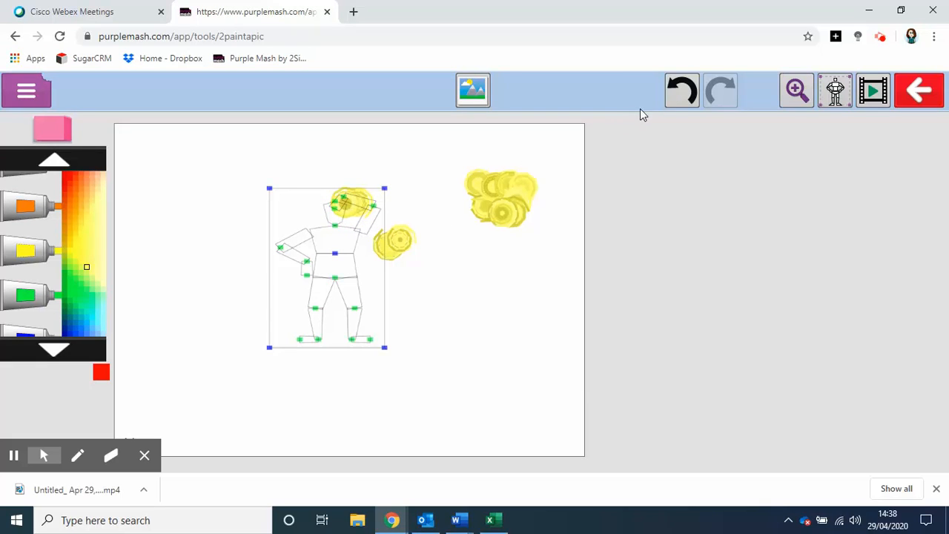
click(674, 99)
click(675, 99)
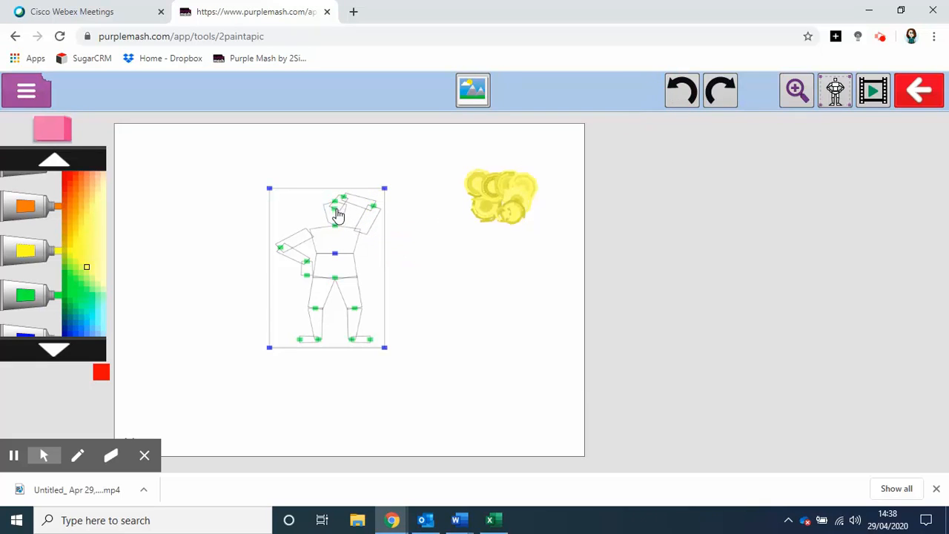
Enlarge the body outline to nearly the canvas height and pose it with one knee raised and the hips swung sideways.
drag(386, 355, 464, 336)
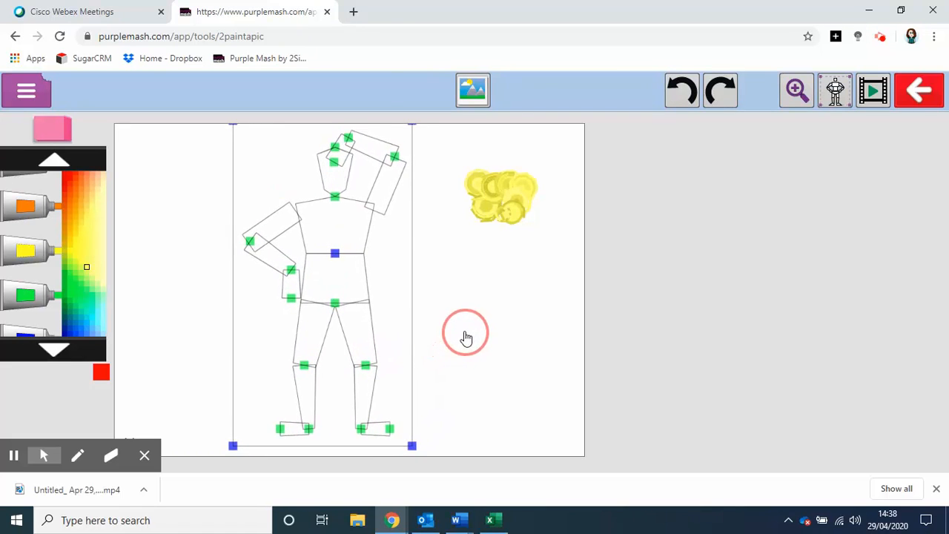
drag(337, 260, 327, 253)
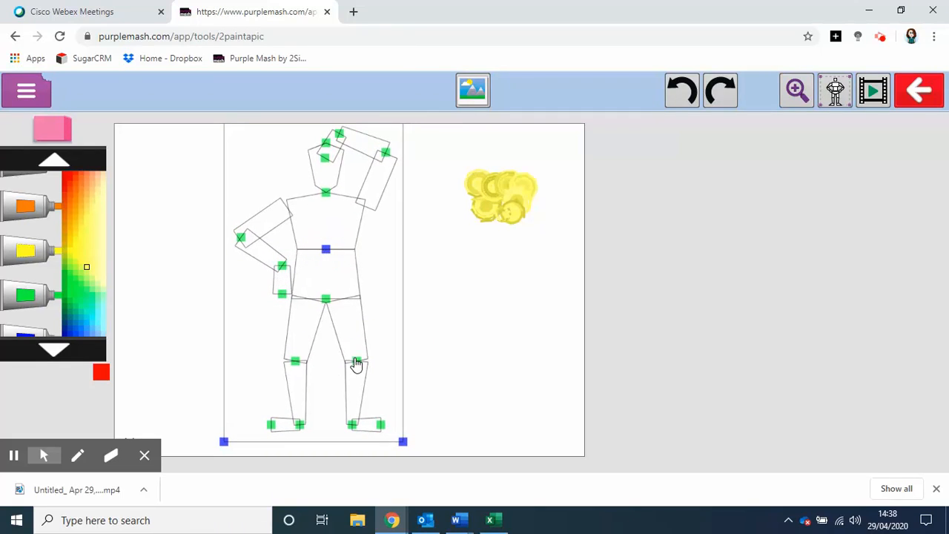
drag(357, 364, 363, 298)
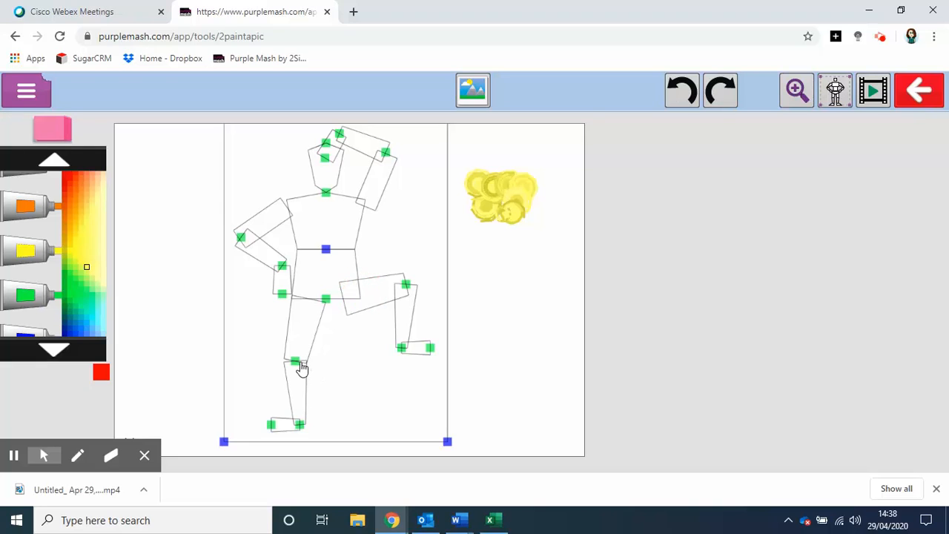
drag(326, 299, 258, 304)
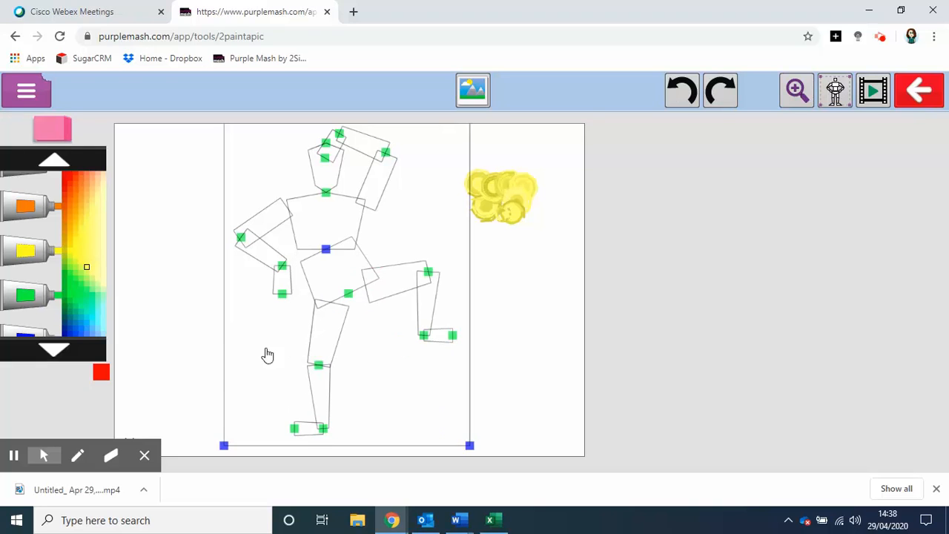
Paint dark blue swirls over the figure's tilted hip section.
click(71, 326)
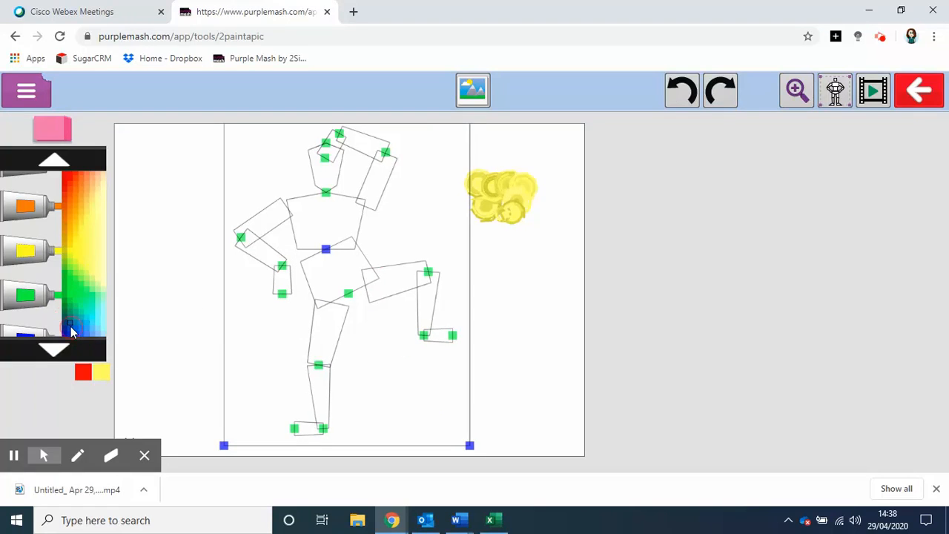
mouse_move(341, 267)
mouse_down()
mouse_move(321, 265)
mouse_move(350, 251)
mouse_move(370, 284)
mouse_up()
mouse_move(341, 294)
mouse_down()
mouse_move(322, 297)
mouse_move(313, 265)
mouse_up()
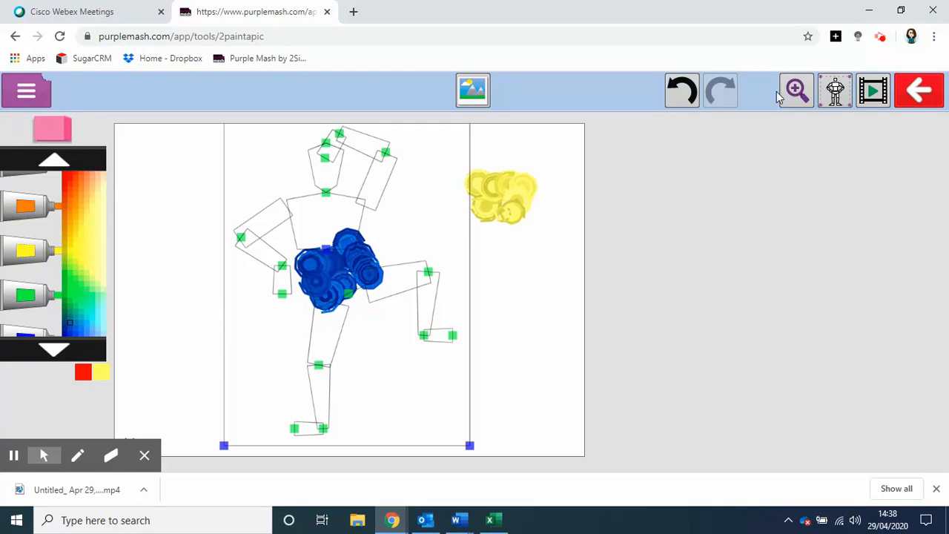
Replace the body outline with the one-point perspective box and move its vanishing point right and slightly lower.
click(838, 95)
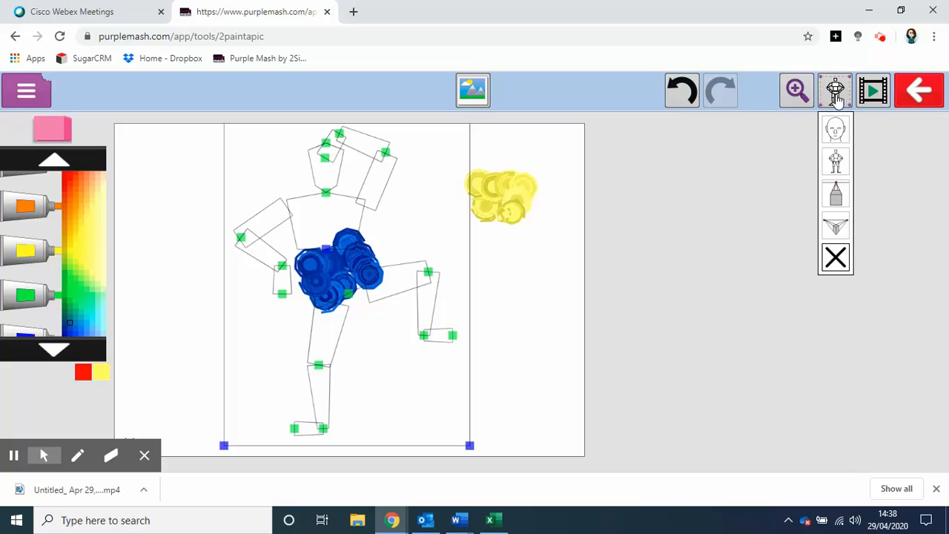
click(838, 197)
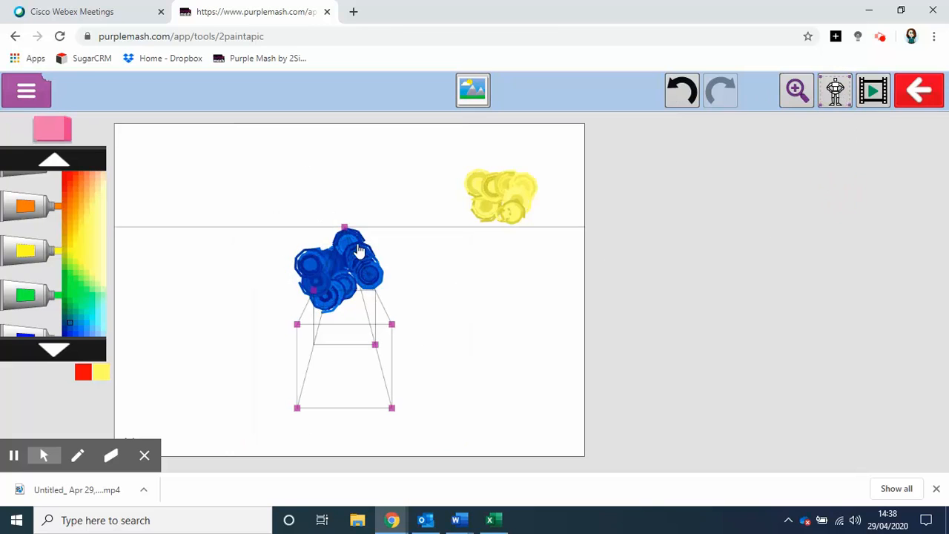
drag(344, 227, 475, 270)
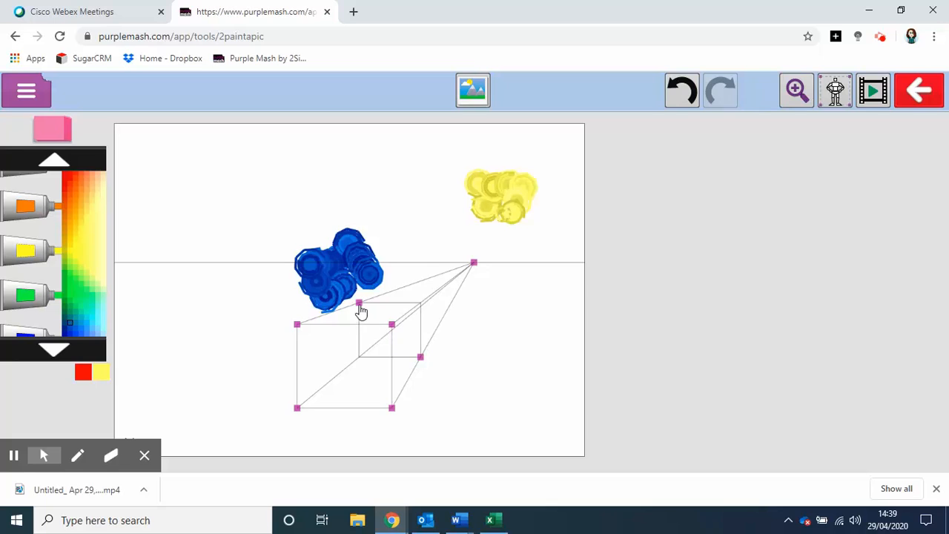
Push the box's rear face back, widen its front face, and move the vanishing point towards the canvas's right edge.
drag(360, 307, 340, 265)
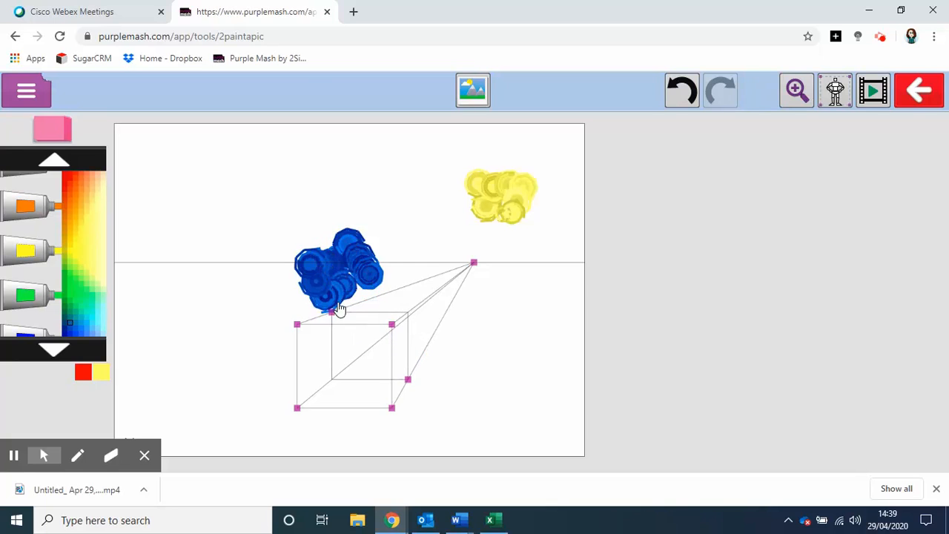
drag(333, 315, 427, 291)
drag(393, 328, 438, 331)
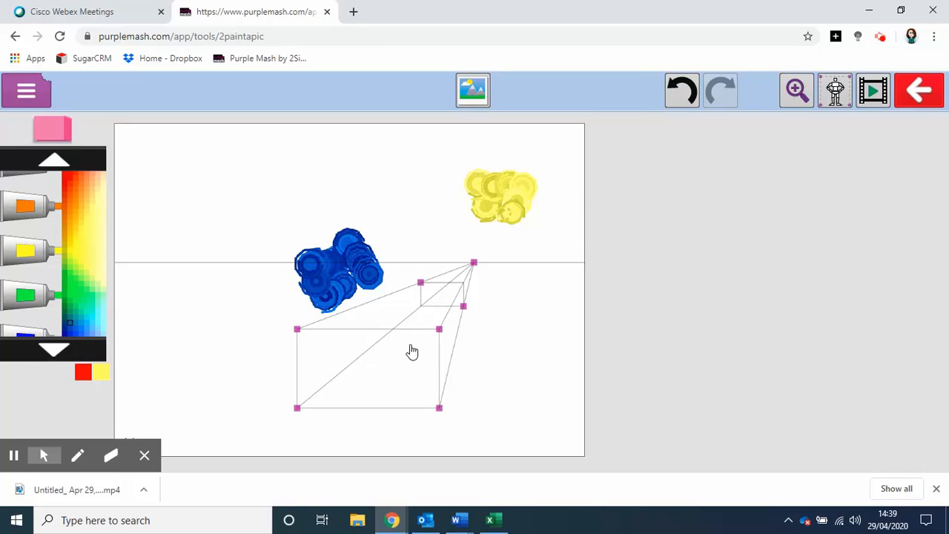
drag(475, 264, 544, 258)
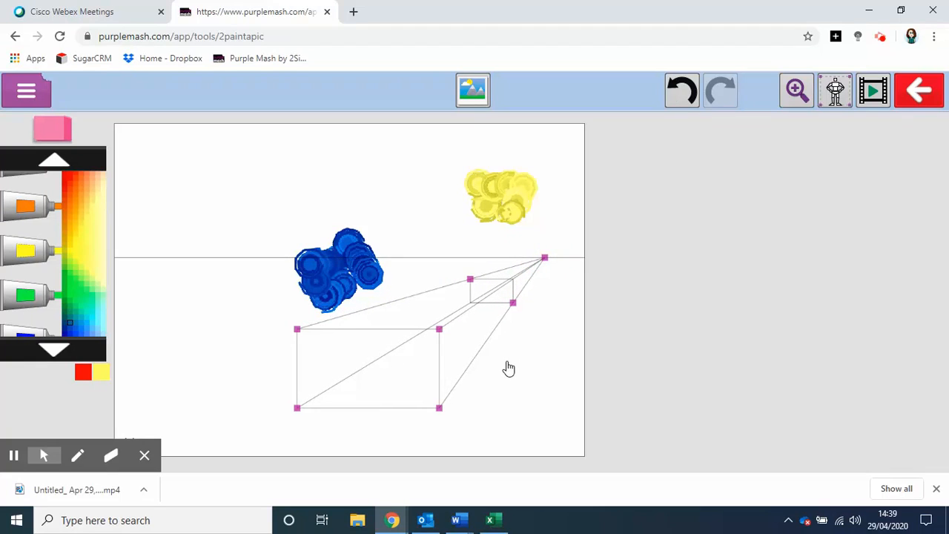